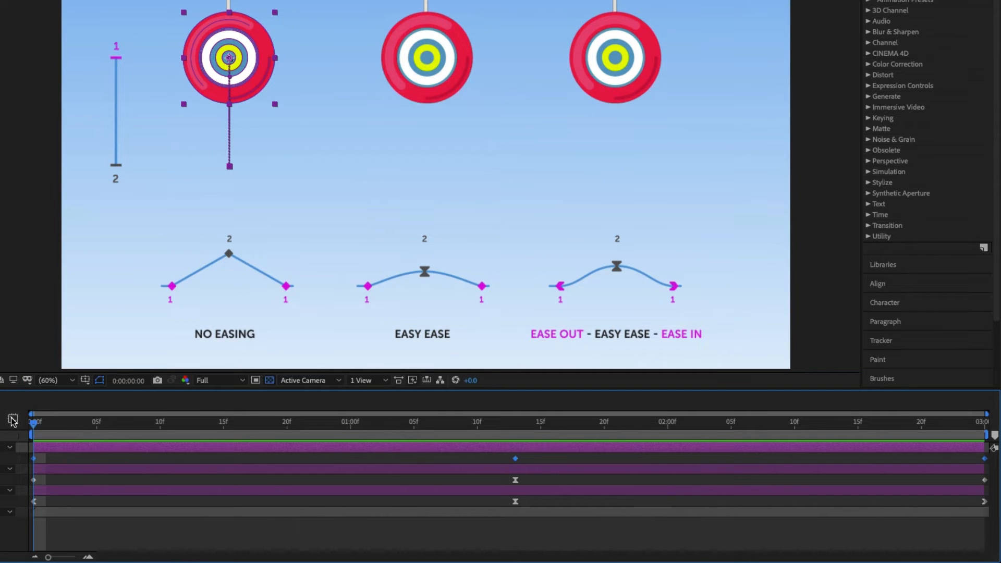
- Examine the Position curves of YO YO 1 and YO YO 2 in the Graph Editor, returning to the keyframe view after each
click(13, 420)
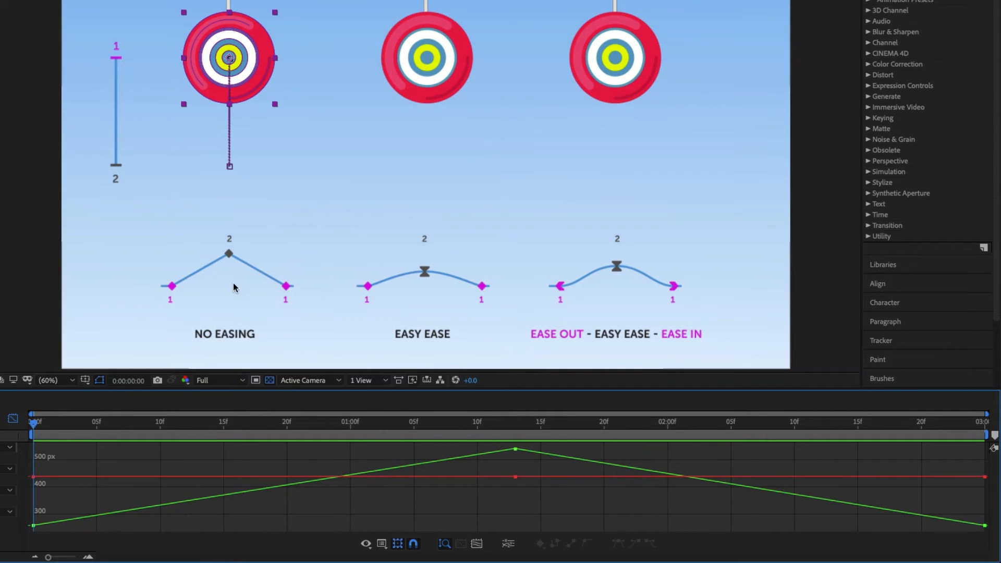
click(12, 419)
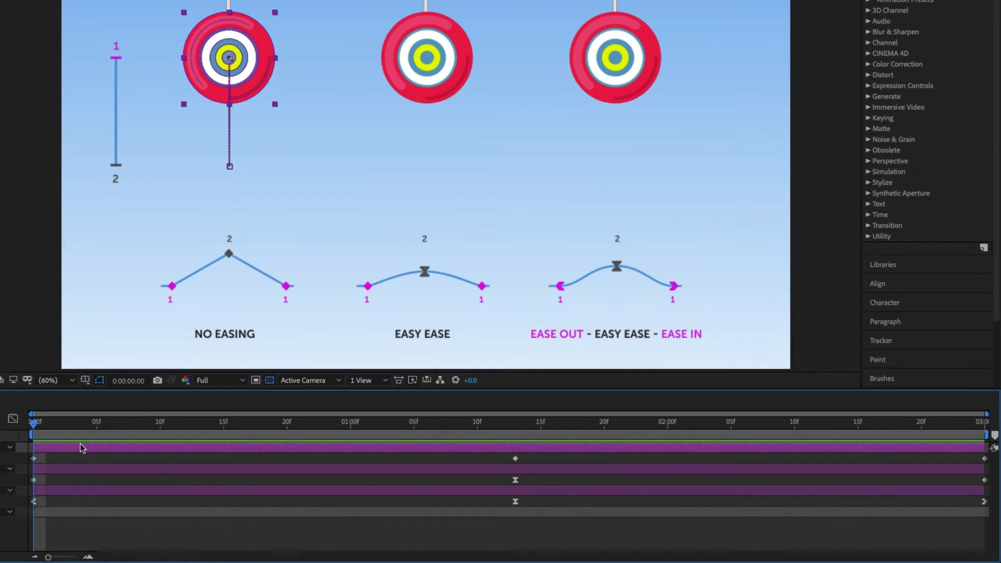
click(67, 469)
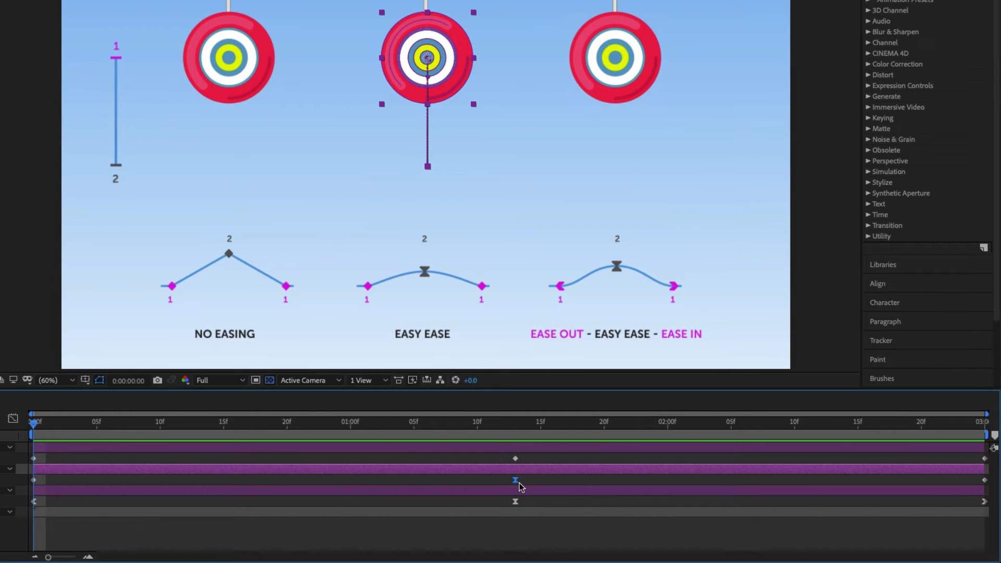
click(33, 479)
drag(56, 478, 992, 484)
click(13, 419)
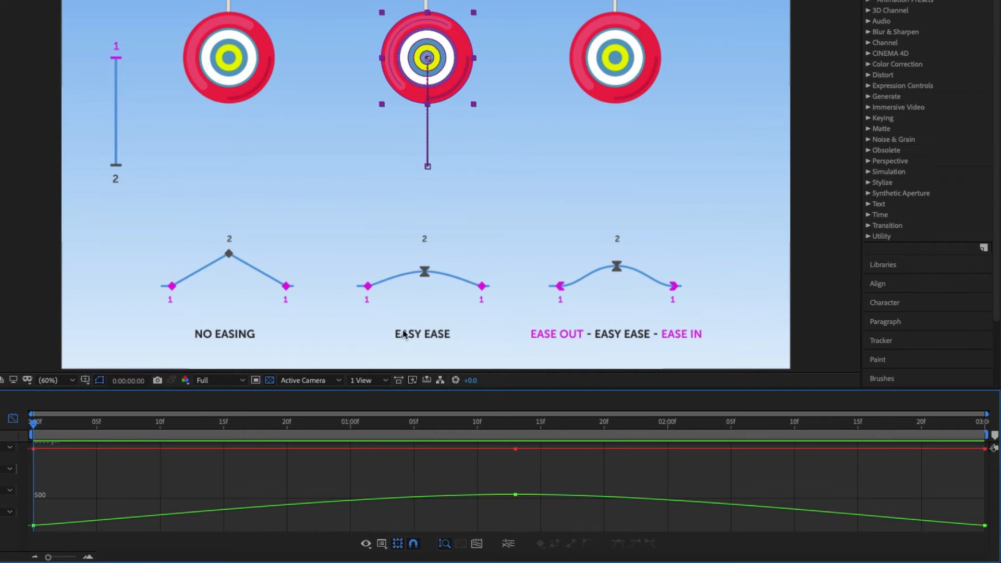
click(13, 418)
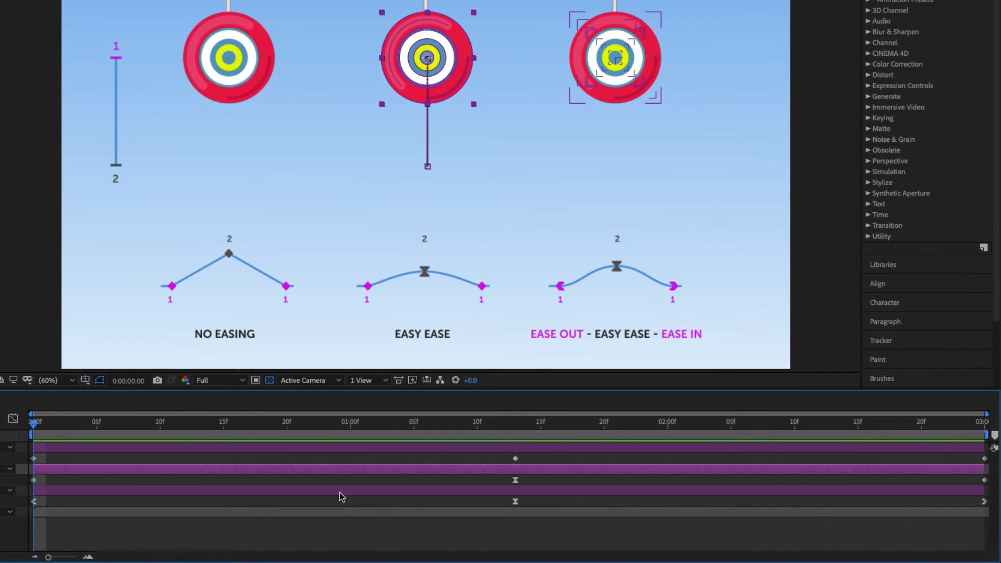
- Select all Position keyframes of YO YO 3, examine their curve in the Graph Editor, and return to the keyframe view
click(305, 491)
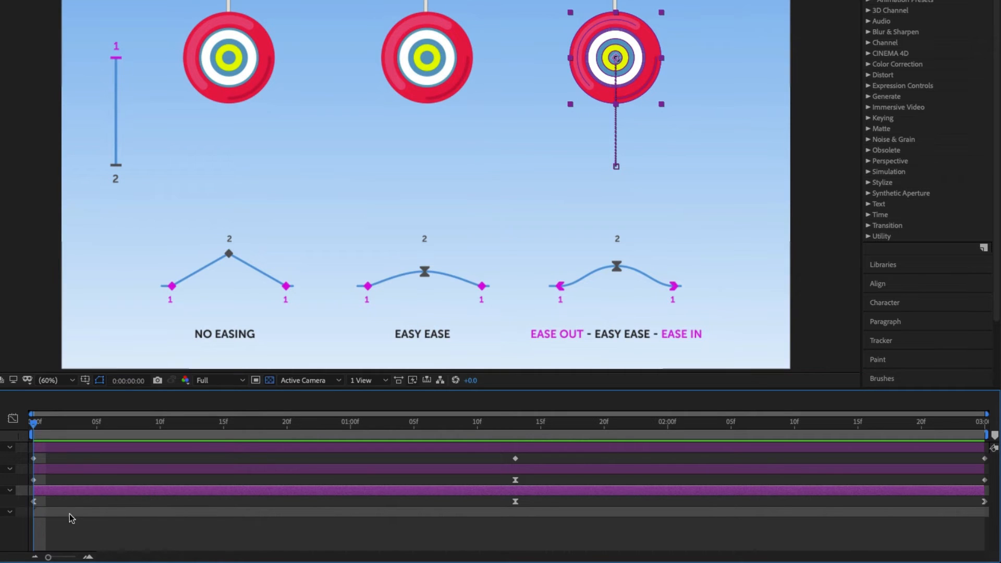
click(33, 502)
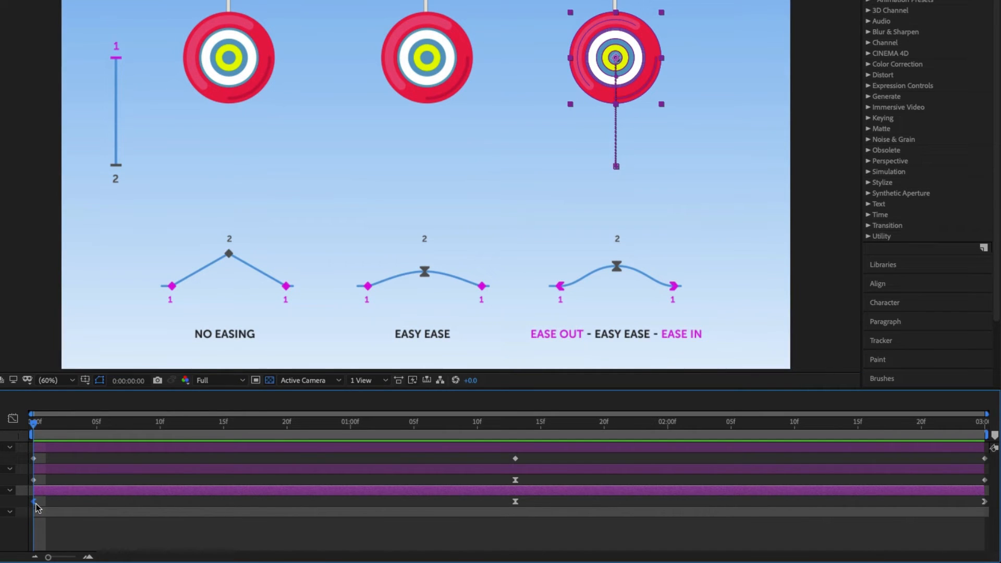
click(515, 501)
click(985, 502)
drag(60, 502, 993, 502)
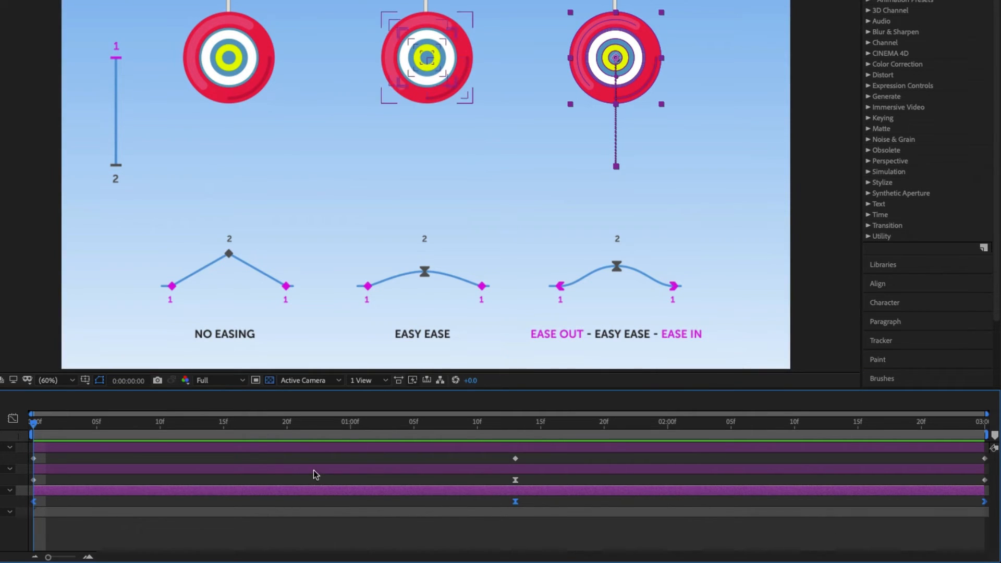
click(13, 418)
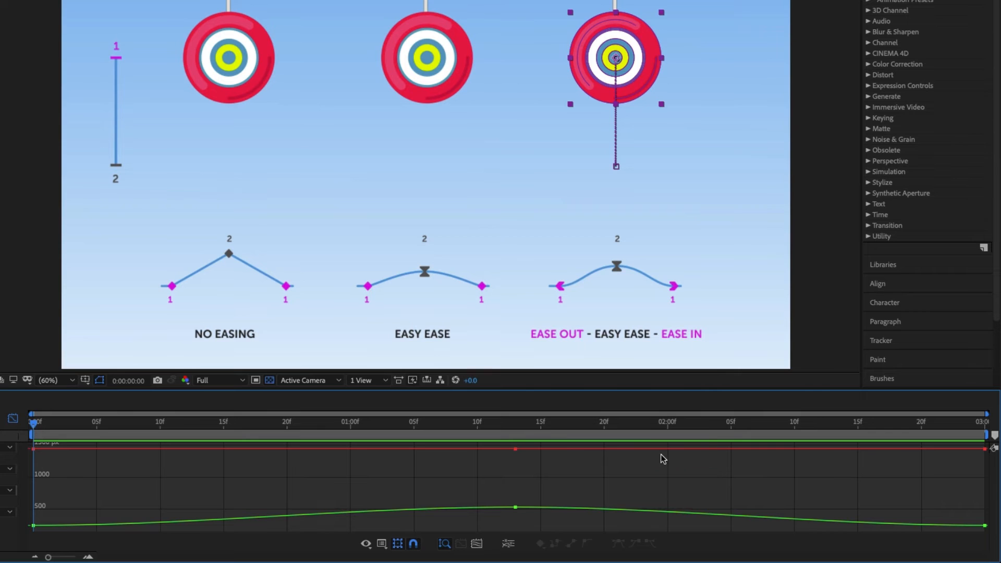
click(13, 418)
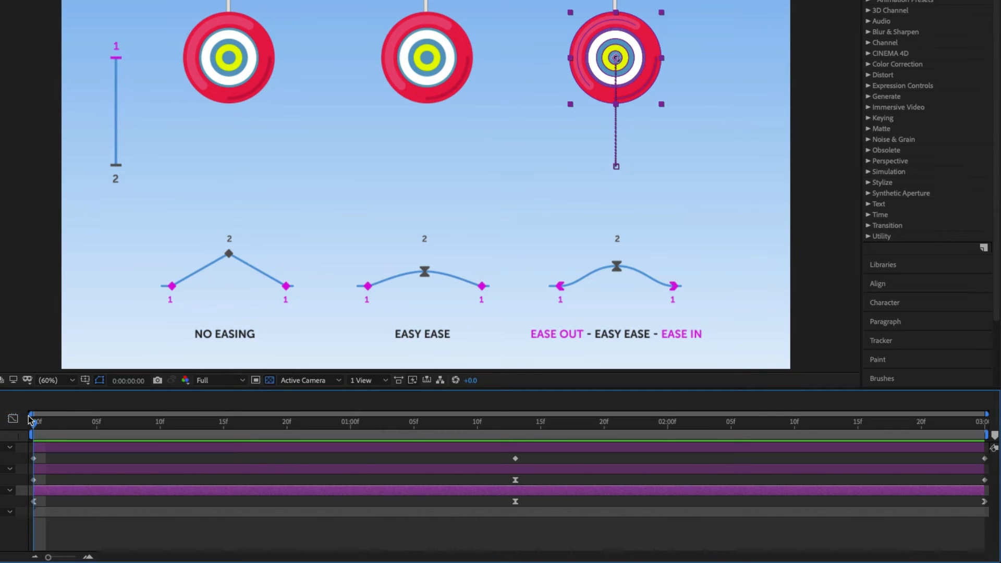
- Clear the layer selection and inspect the first and last Position keyframes of YO YO 3
click(236, 530)
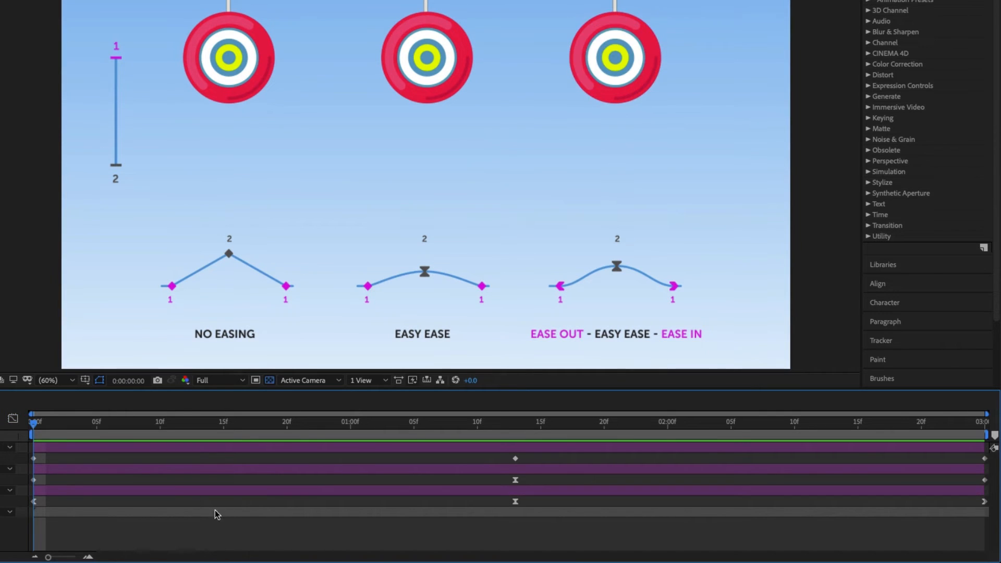
click(33, 502)
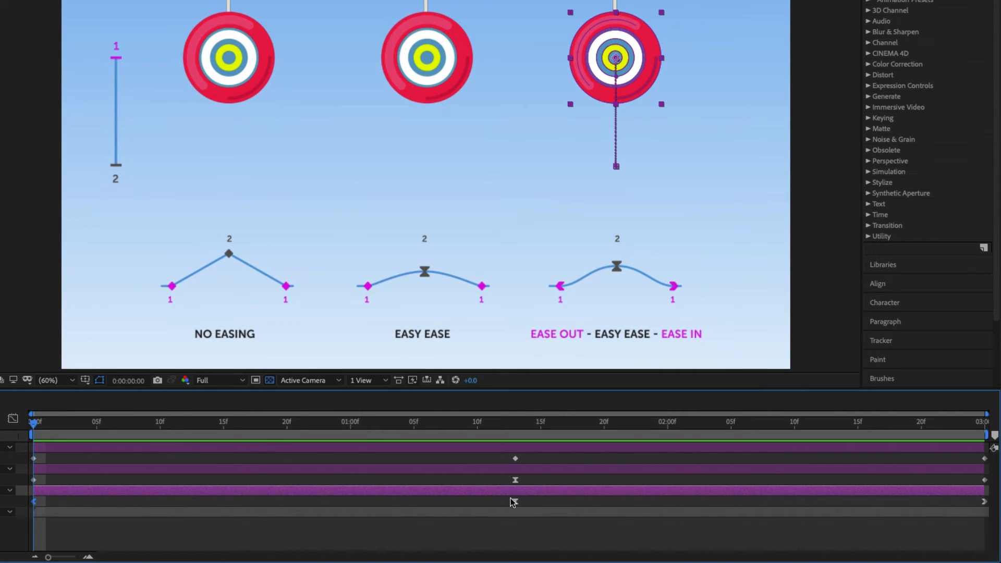
click(984, 502)
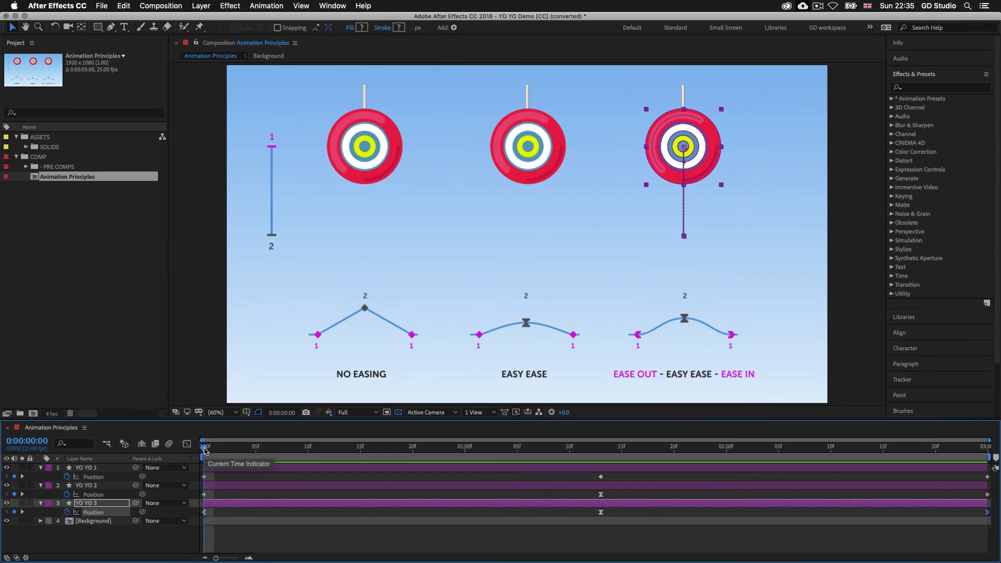
- Preview the three yo-yo animations, stop playback, and scrub the playhead to 0:00:01:10
key(space)
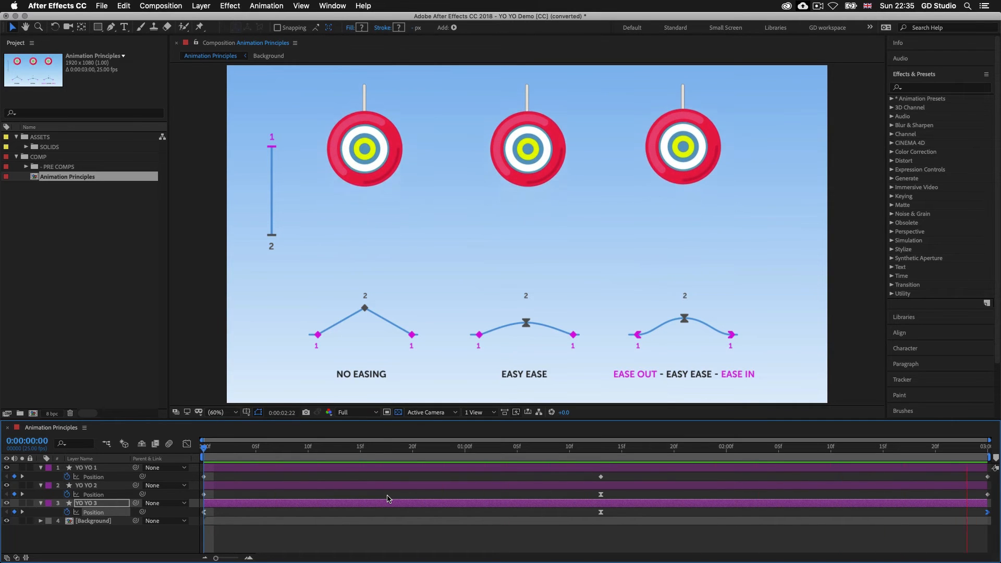
key(space)
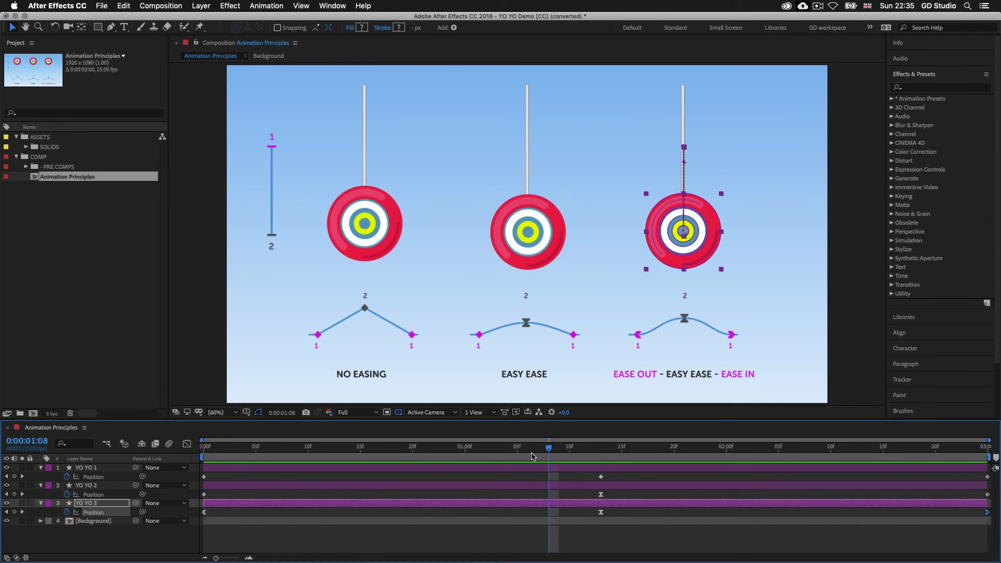
drag(550, 451, 569, 451)
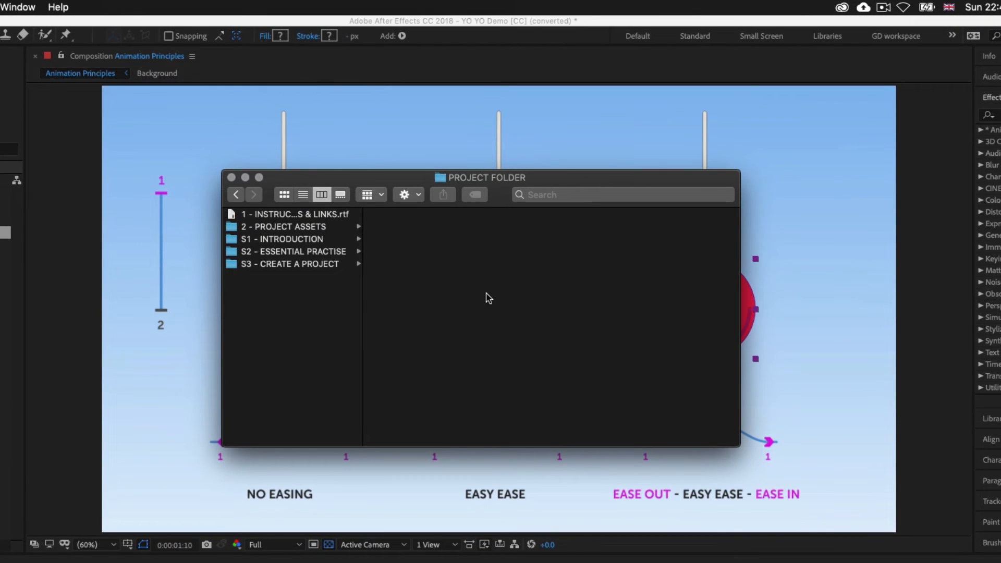
- Open the Easing project from the CC folder of 10 - Easing in S2 - ESSENTIAL PRACTISE, discarding the YO YO Demo changes
click(316, 252)
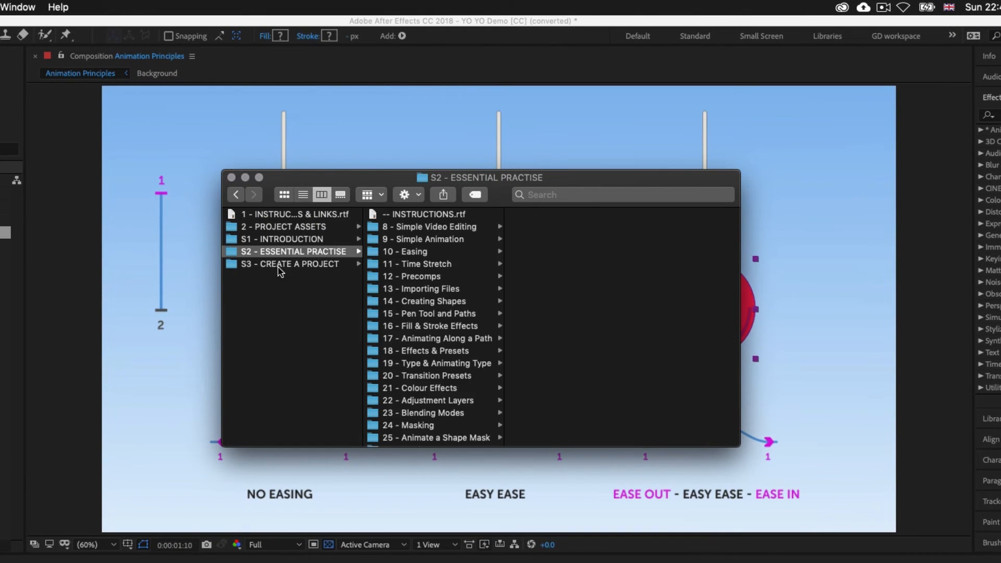
click(440, 251)
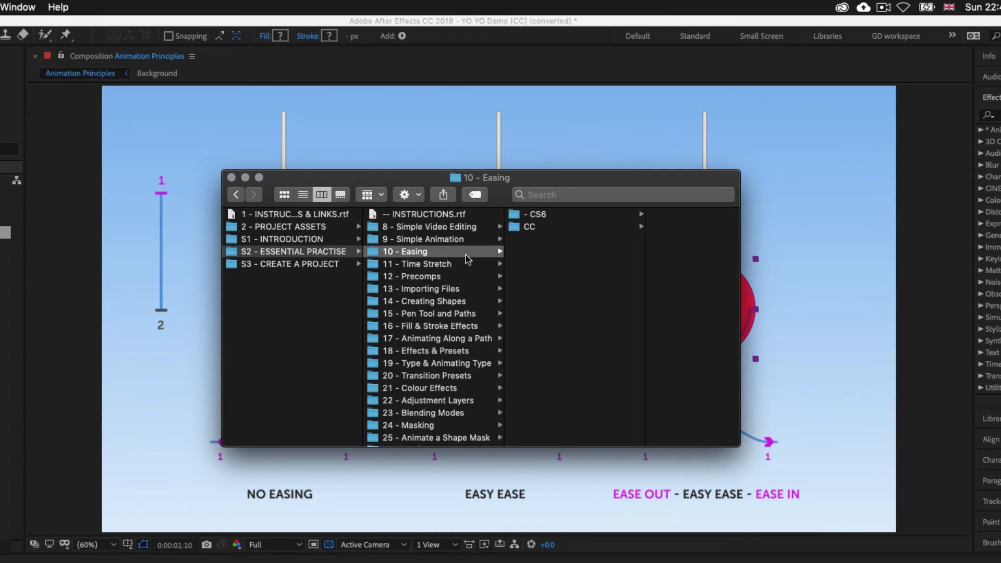
click(545, 228)
double_click(638, 214)
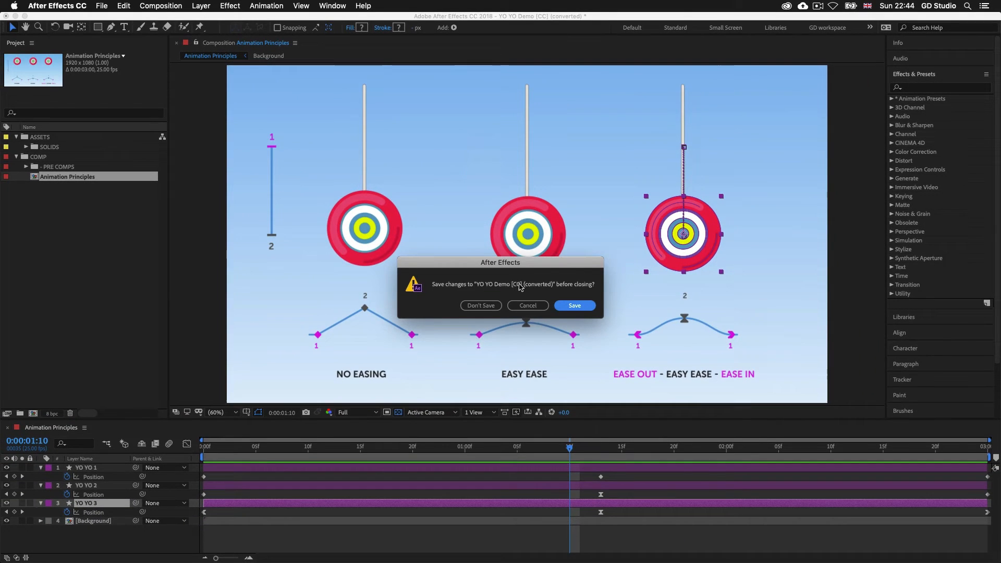
click(481, 306)
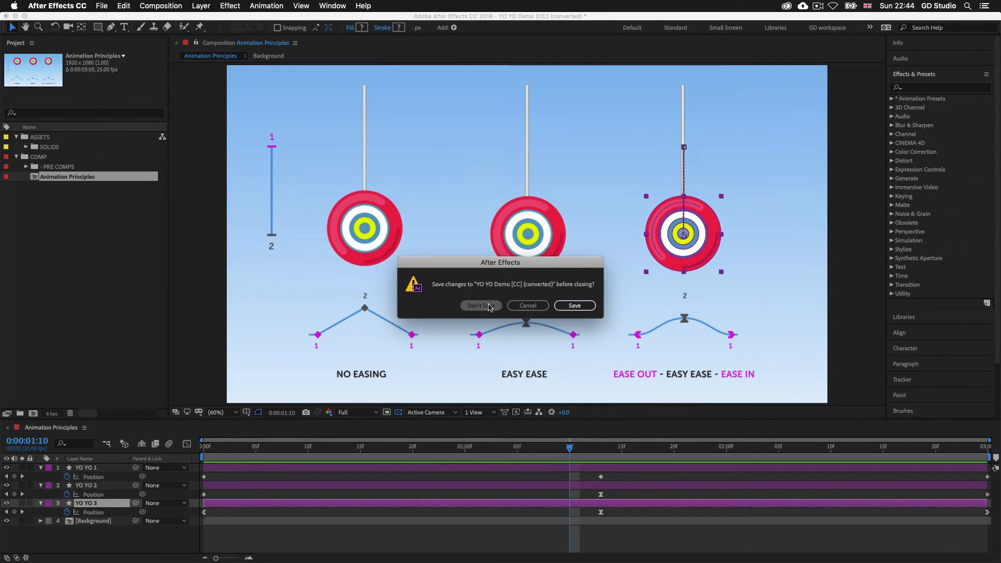
click(599, 306)
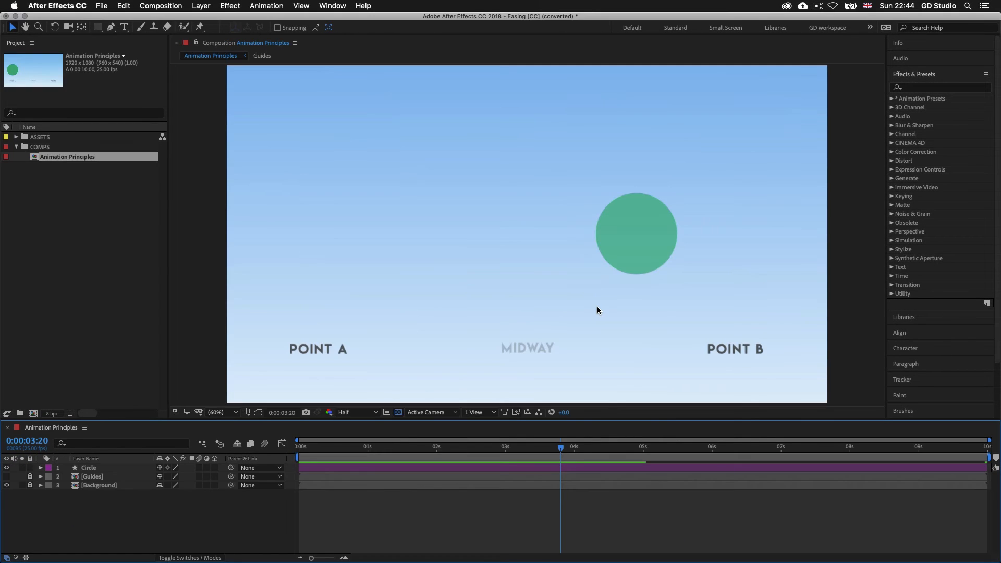
- Reveal the keyframed properties of the Circle layer and preview its animation from the start of the composition
click(644, 468)
key(u)
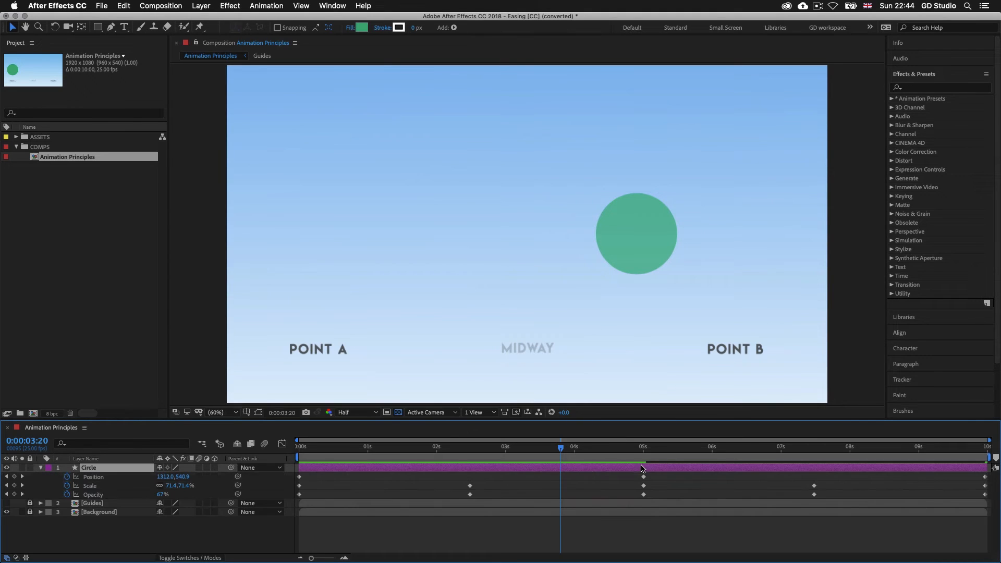
drag(561, 448, 282, 455)
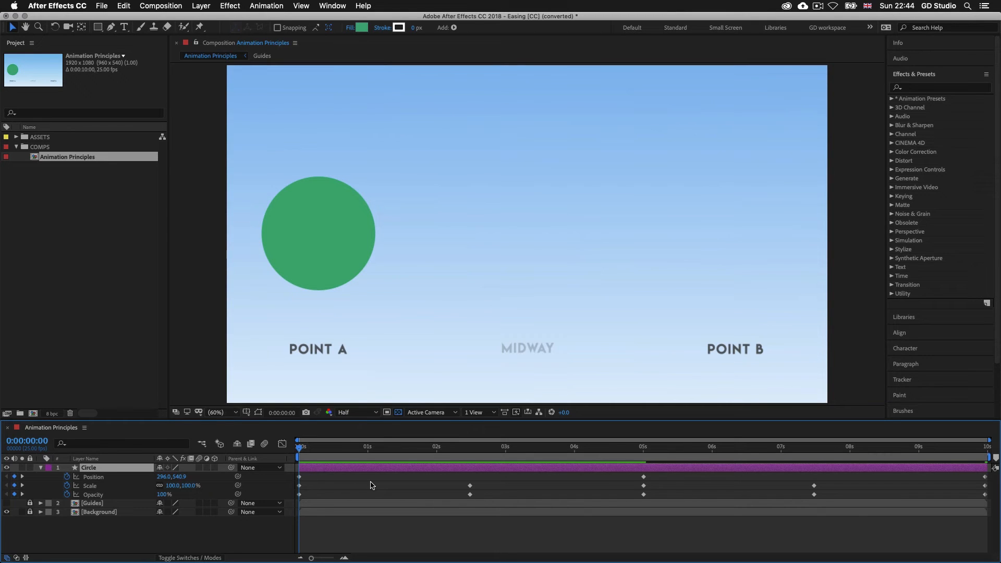
key(space)
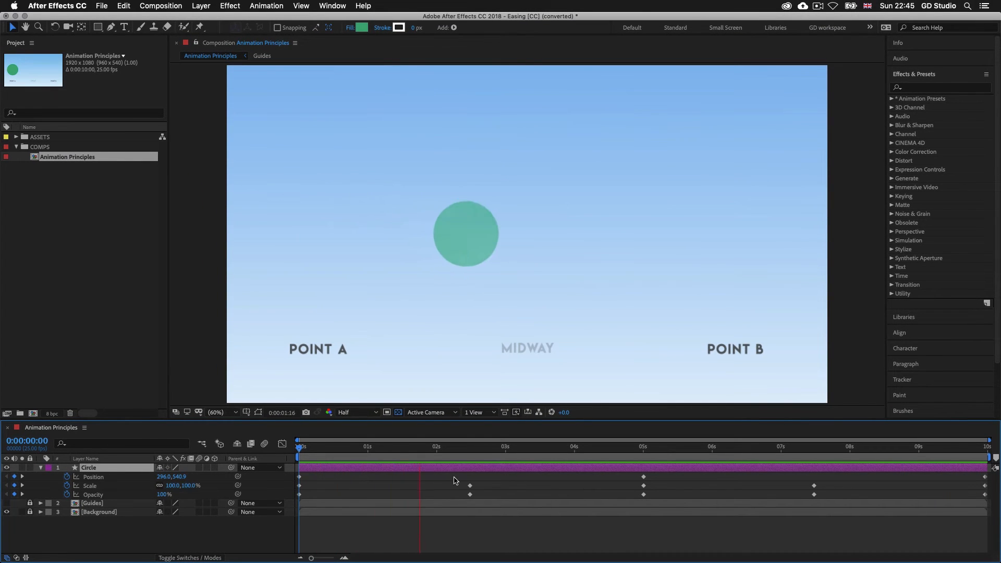
key(space)
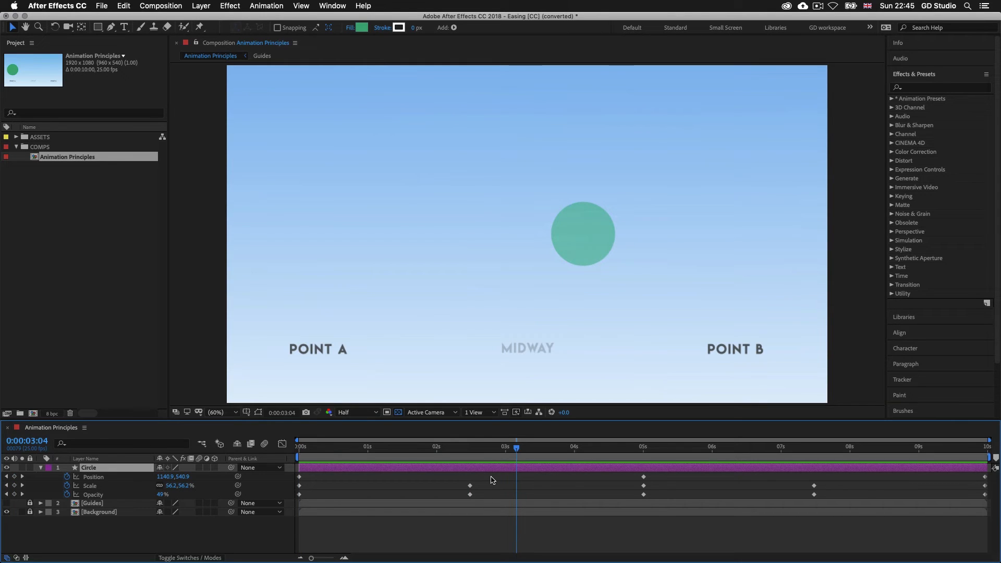
- Apply Easy Ease Out to the Circle layer's first Position keyframe at 0 seconds
click(300, 478)
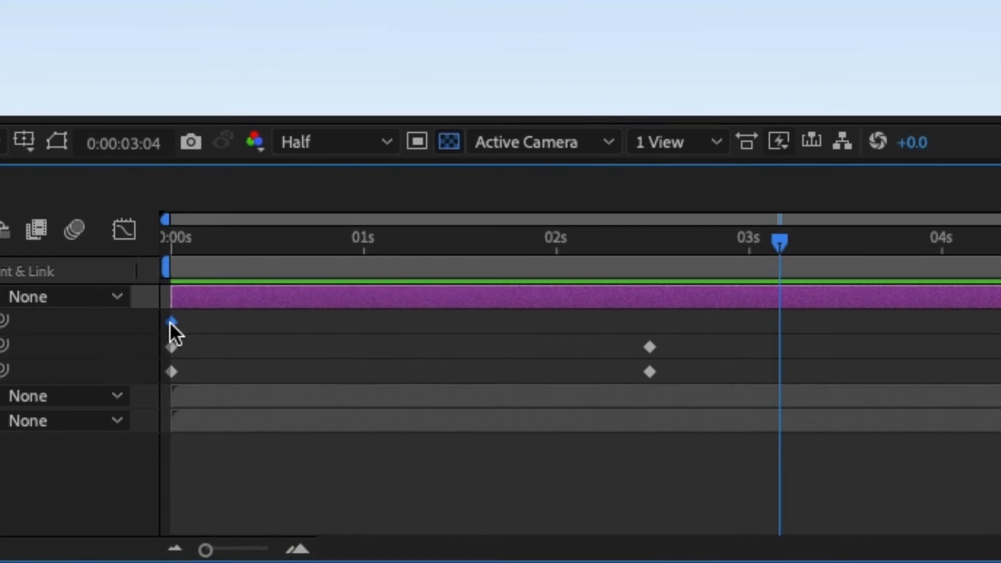
right_click(299, 477)
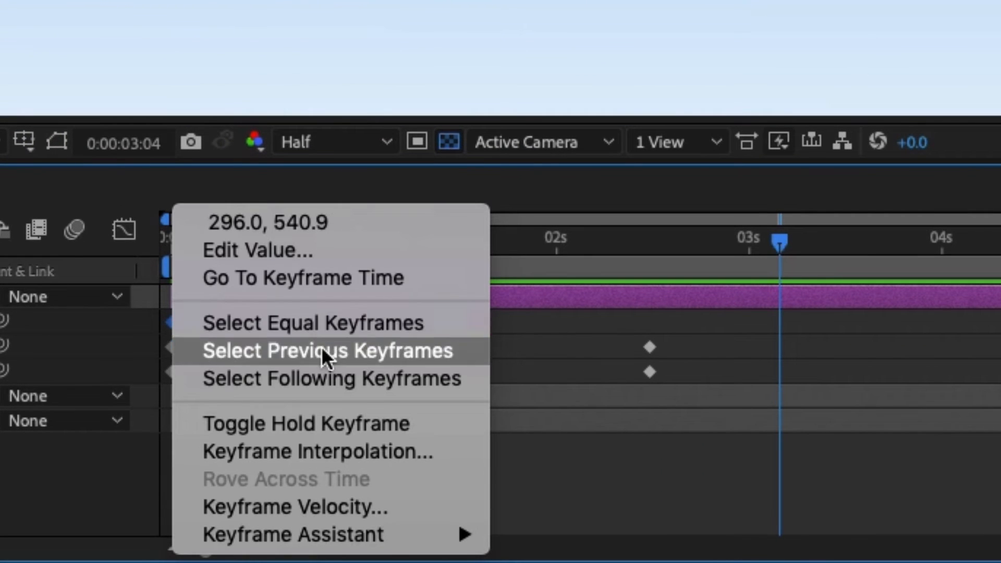
mouse_move(426, 534)
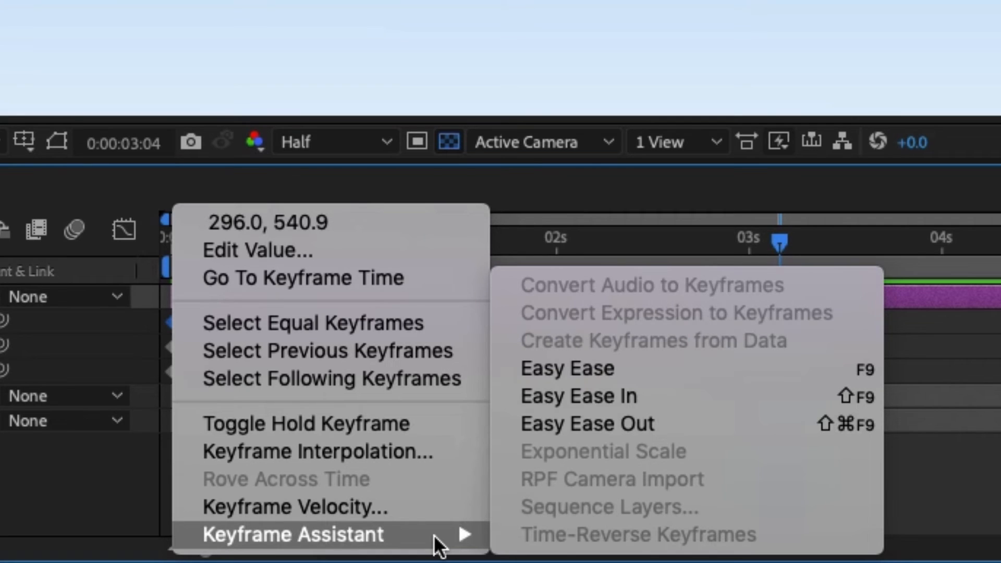
click(612, 425)
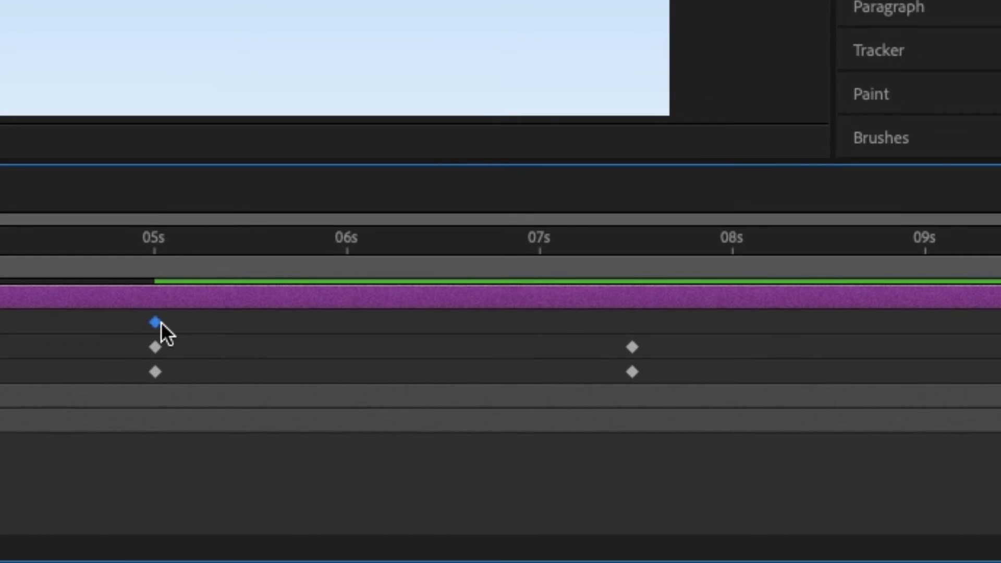
- Apply Easy Ease to the Circle layer's middle Position keyframe at 5 seconds
right_click(158, 322)
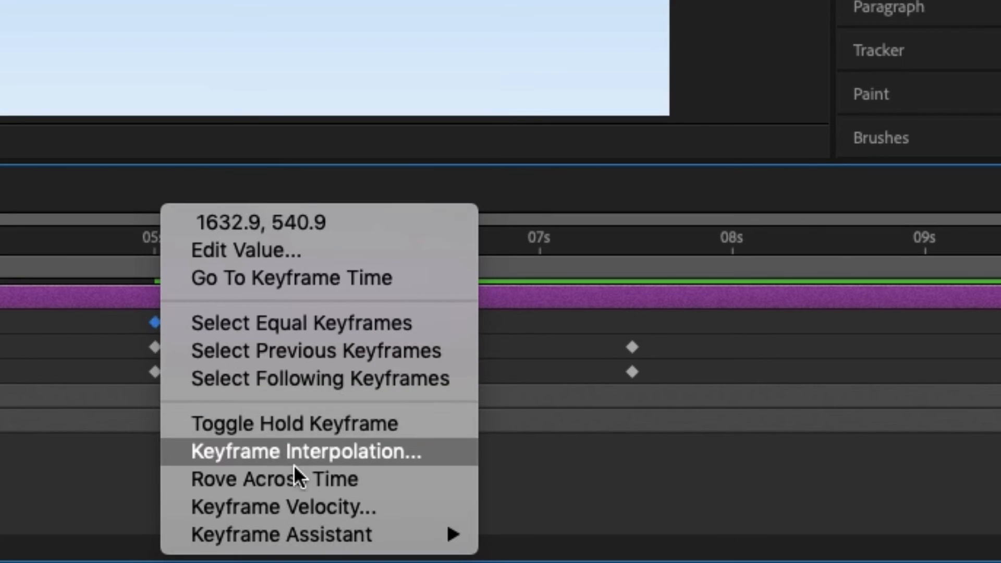
mouse_move(340, 525)
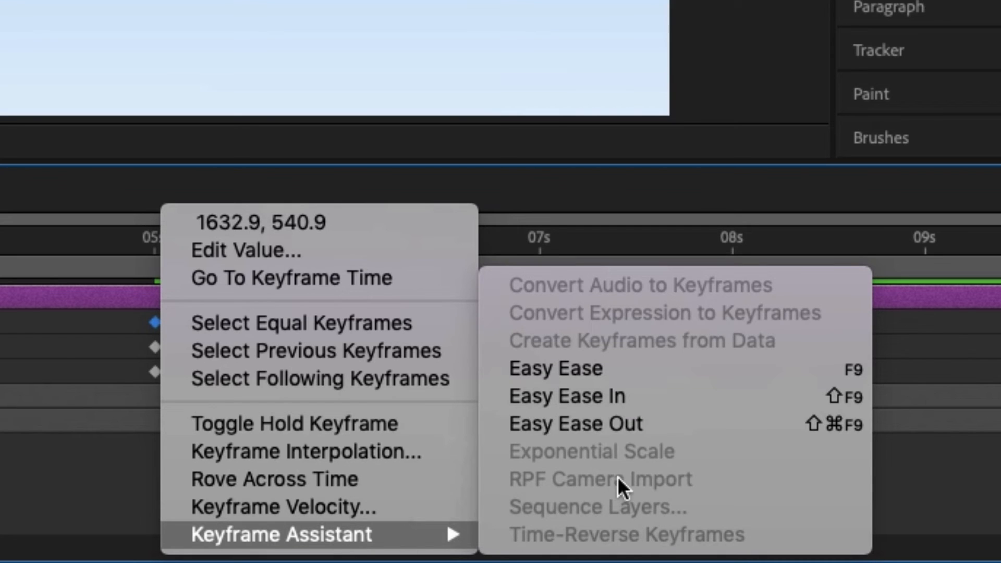
click(599, 368)
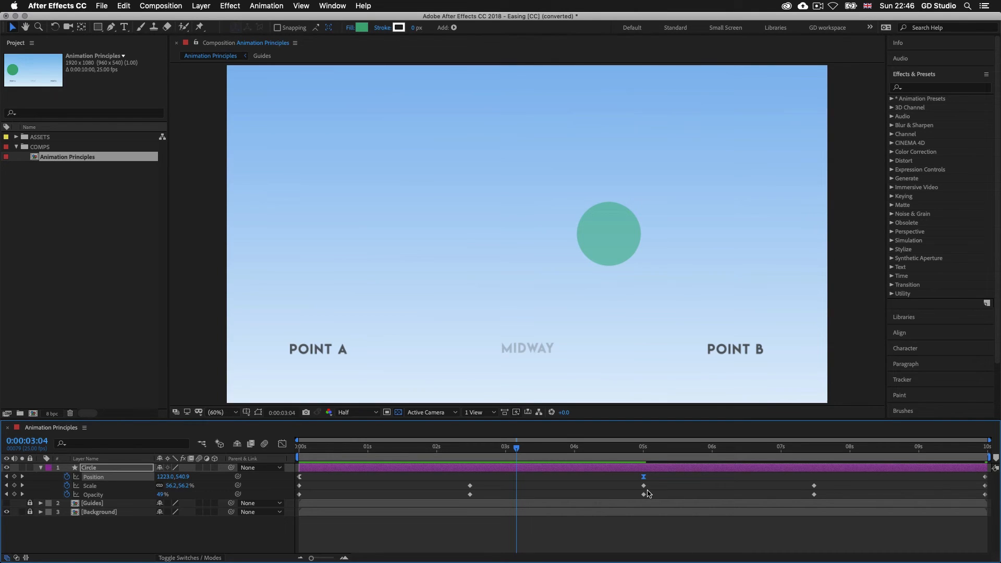
- Apply Easy Ease In to the Circle layer's last Position keyframe at the end of the composition
click(985, 477)
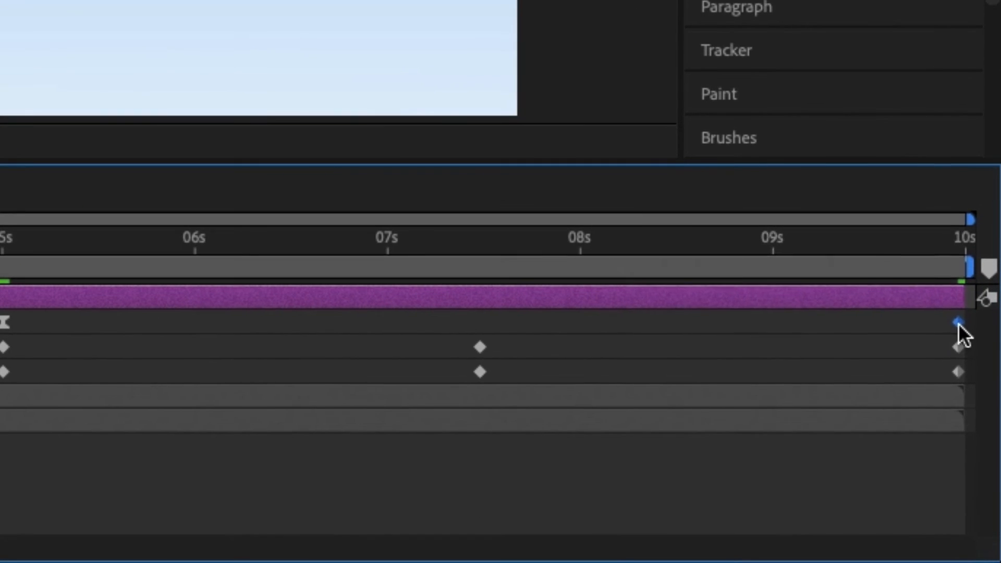
right_click(985, 478)
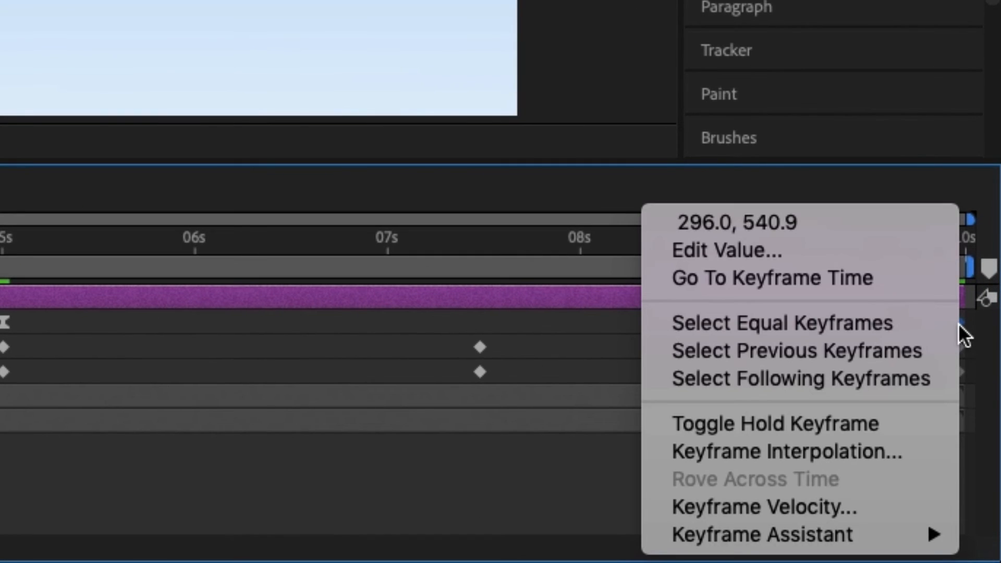
mouse_move(833, 537)
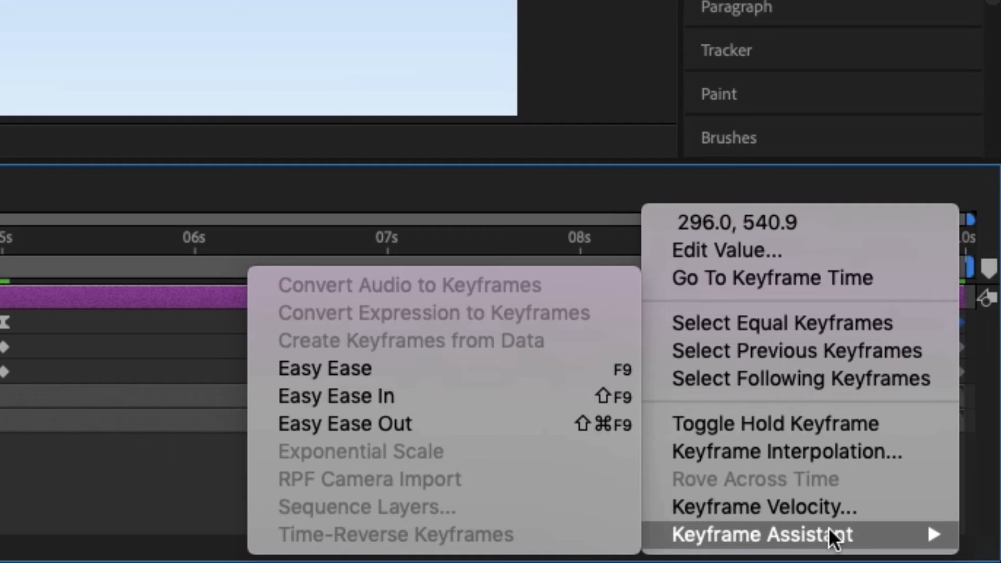
click(437, 397)
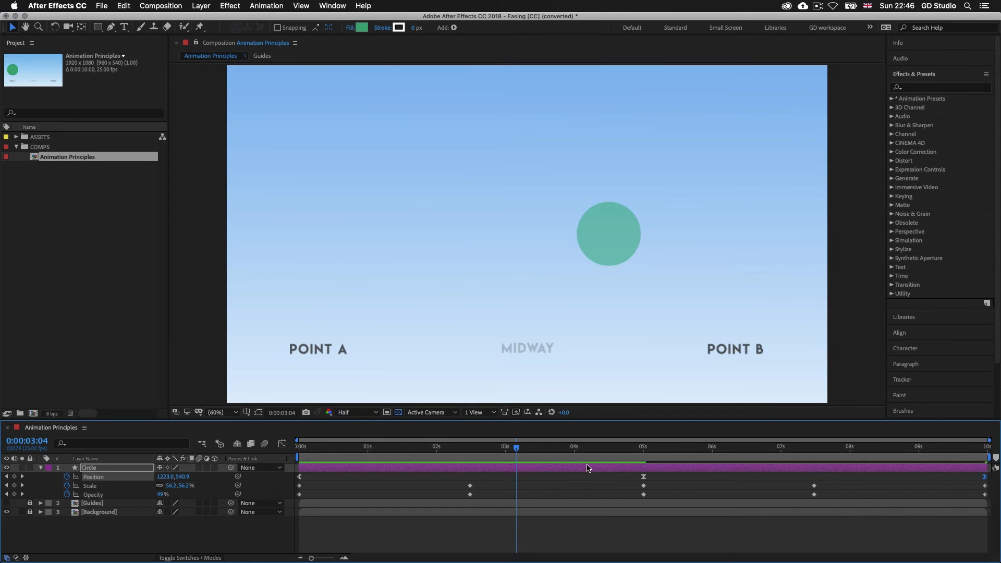
- Preview the Circle's eased motion from the start of the composition and set the viewer magnification to Fit up to 100%
drag(517, 452, 298, 459)
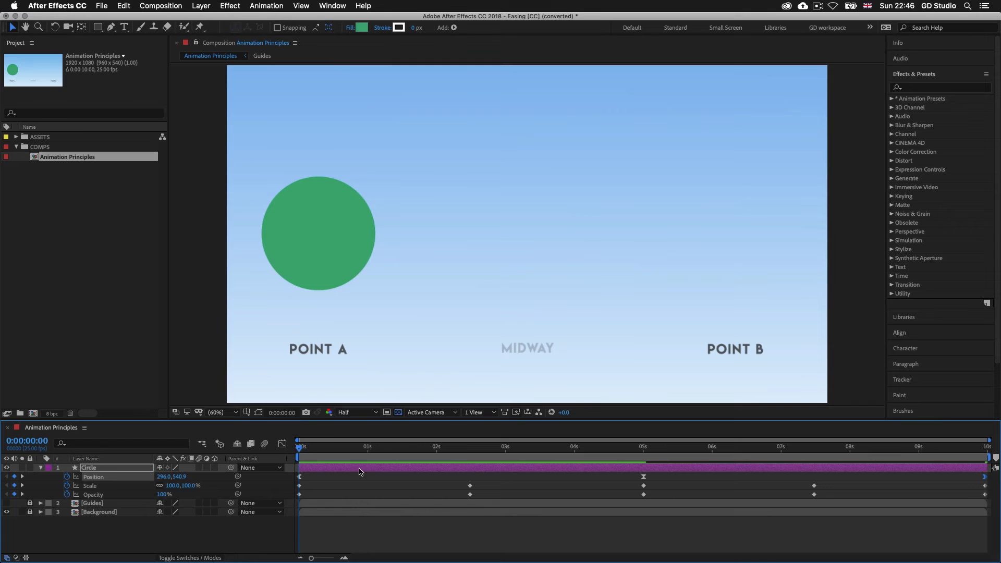
key(space)
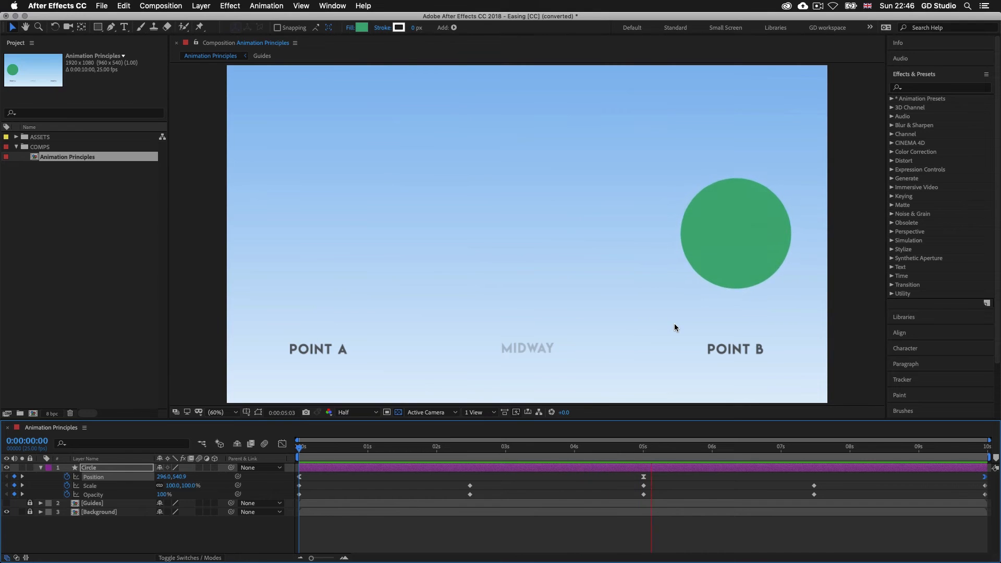
scroll(674, 323, up, 1)
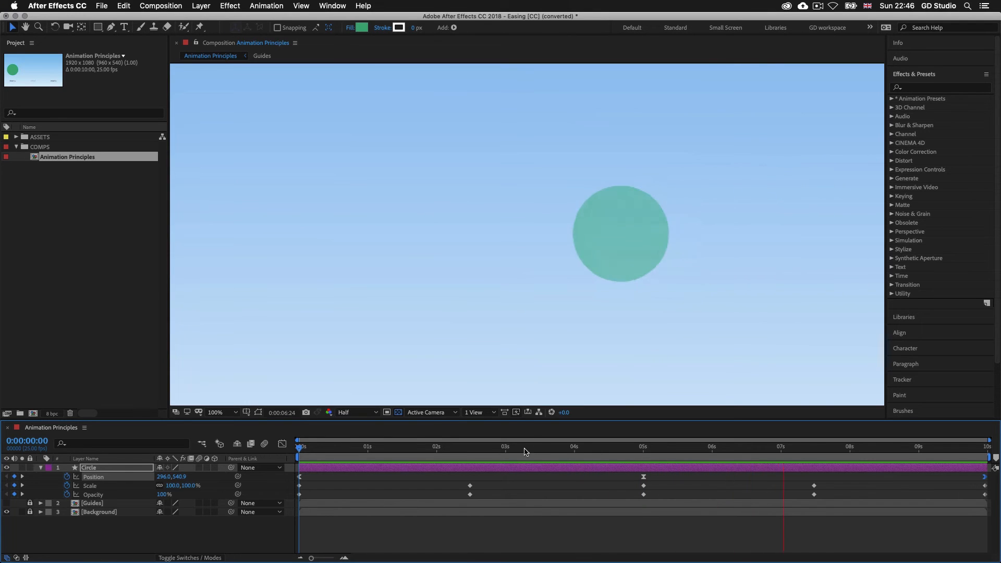
click(233, 412)
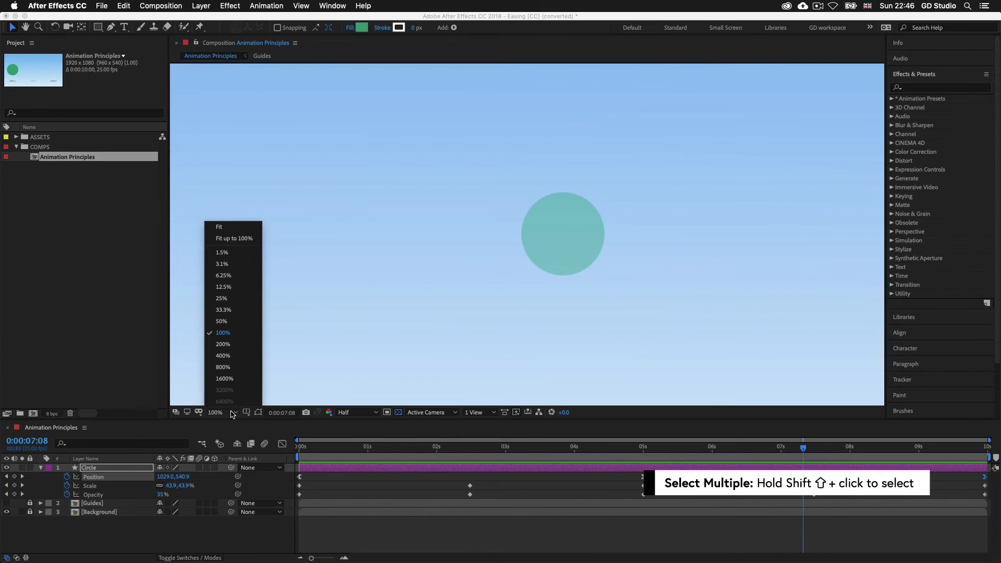
click(234, 238)
- Select all the Circle's Position keyframes and examine their eased curve in the Graph Editor
click(301, 449)
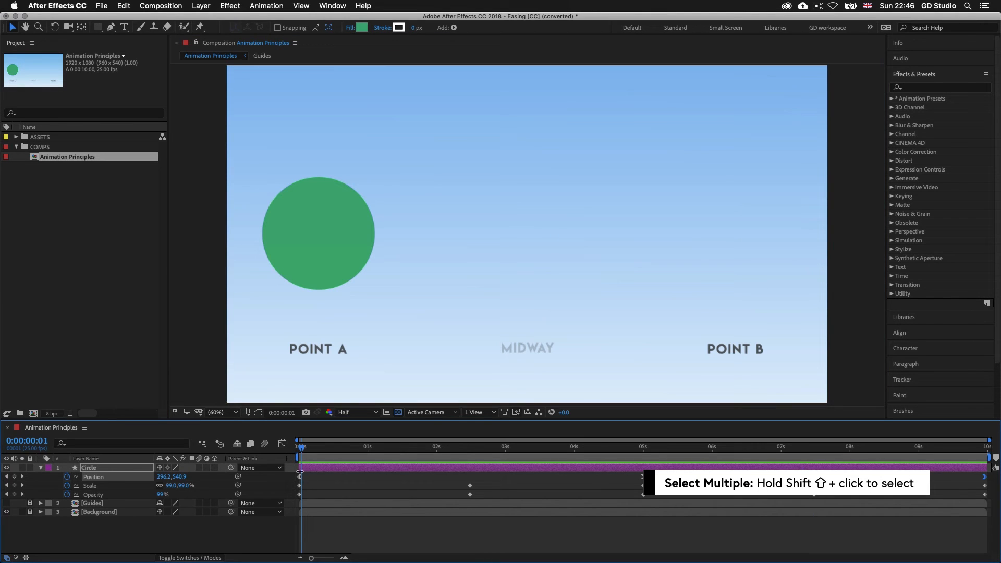
drag(657, 477, 987, 482)
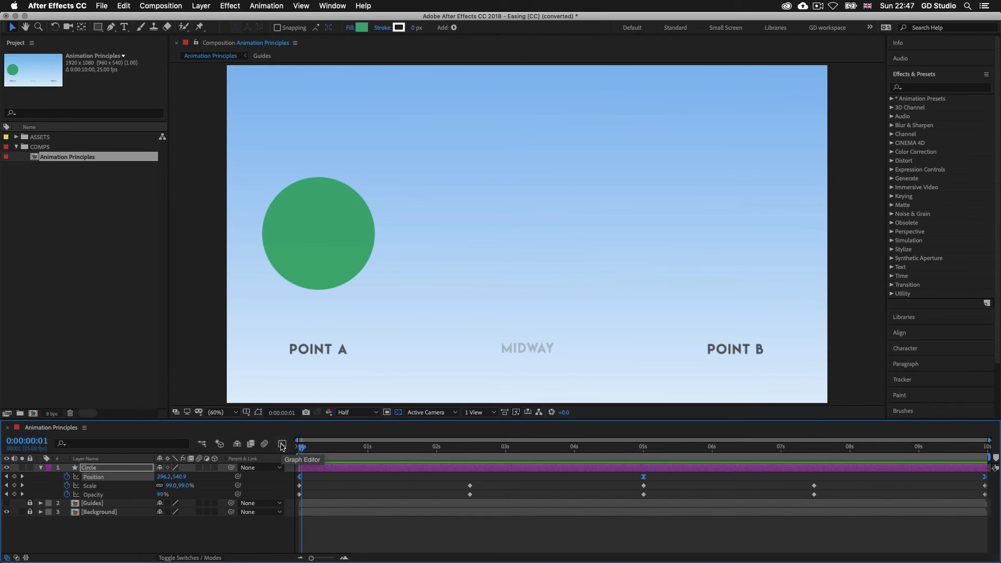
click(282, 445)
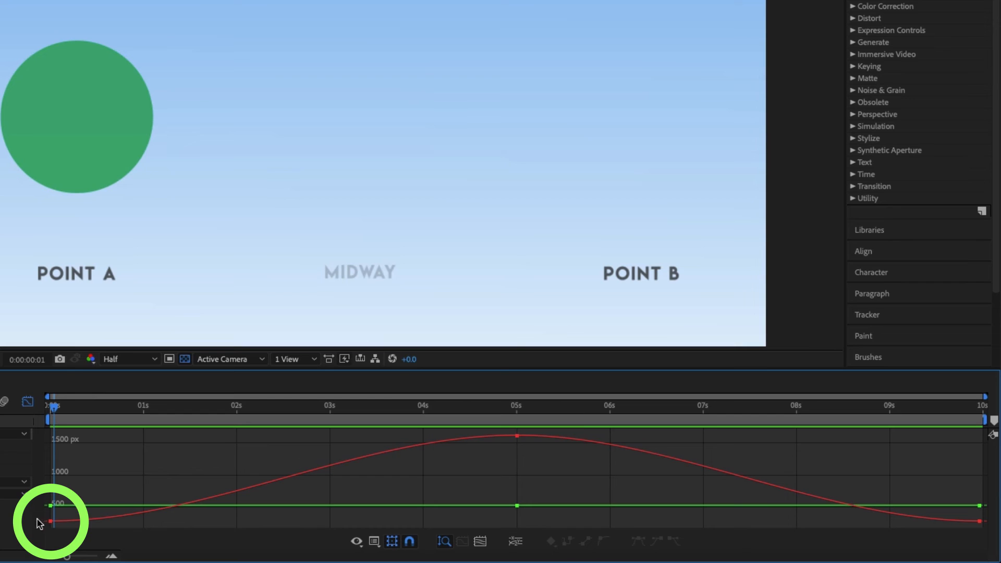
mouse_move(233, 491)
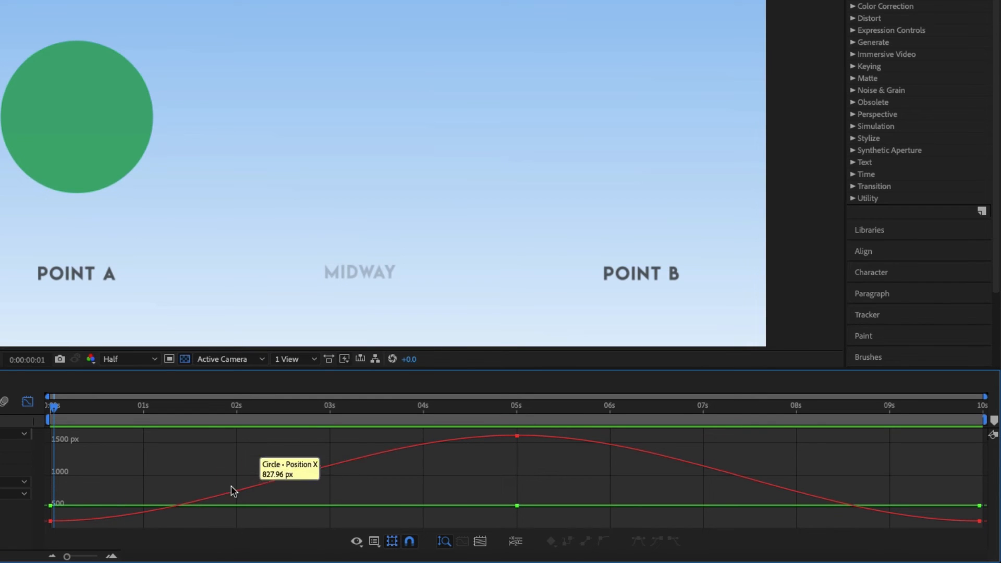
mouse_move(408, 455)
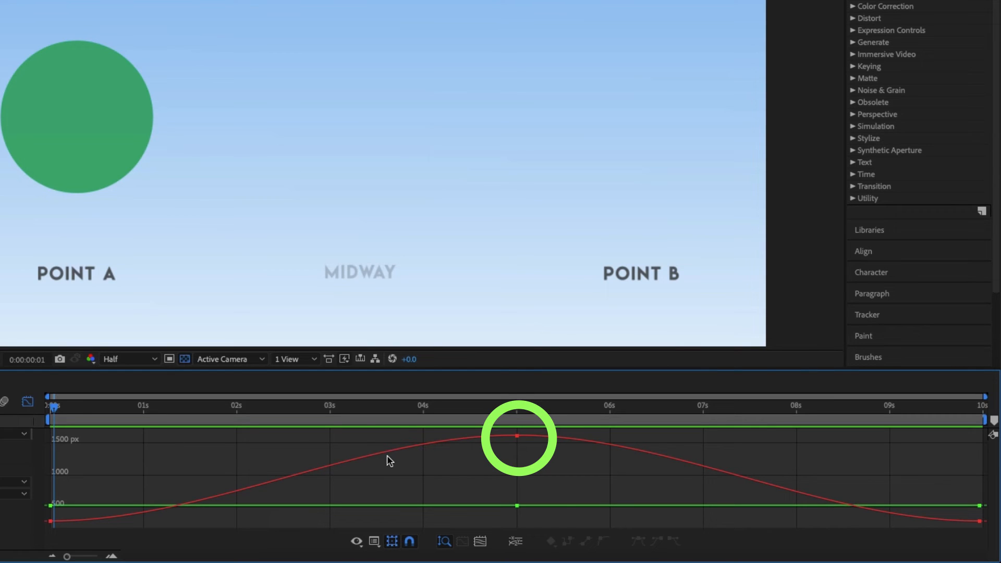
mouse_move(461, 443)
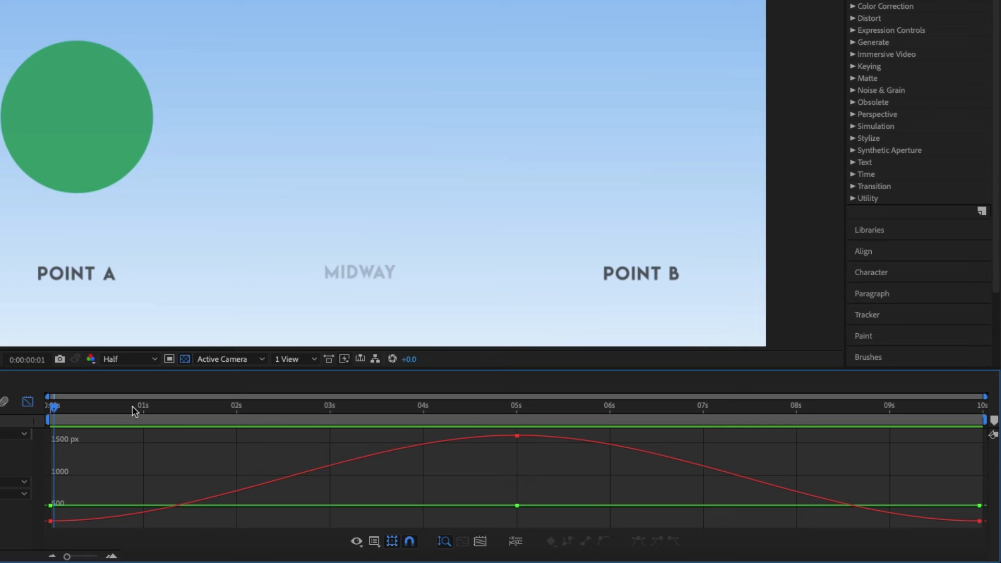
- Scrub and play the animation against the Position graph, return to the keyframe view and stop playback
drag(55, 408, 573, 436)
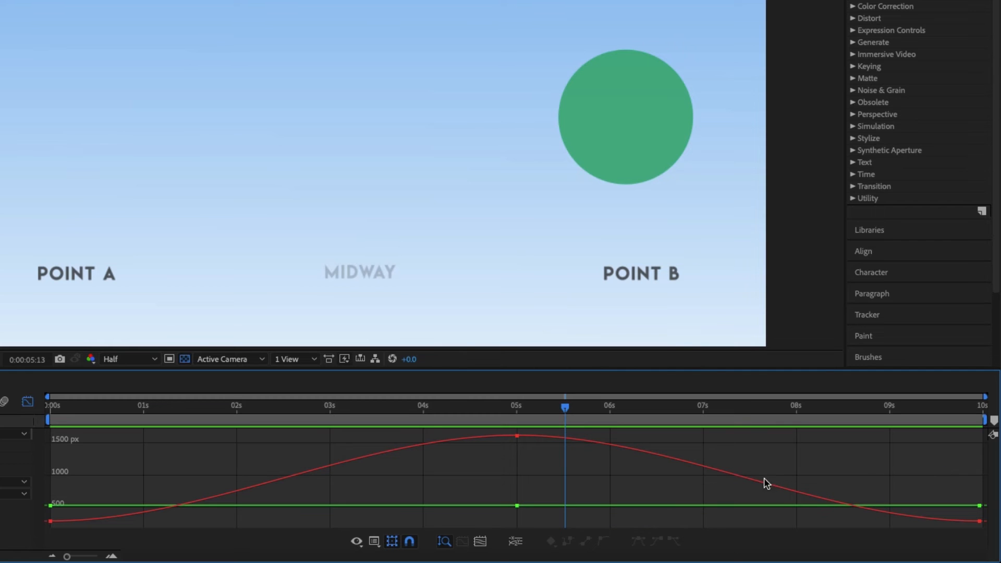
drag(564, 405, 45, 428)
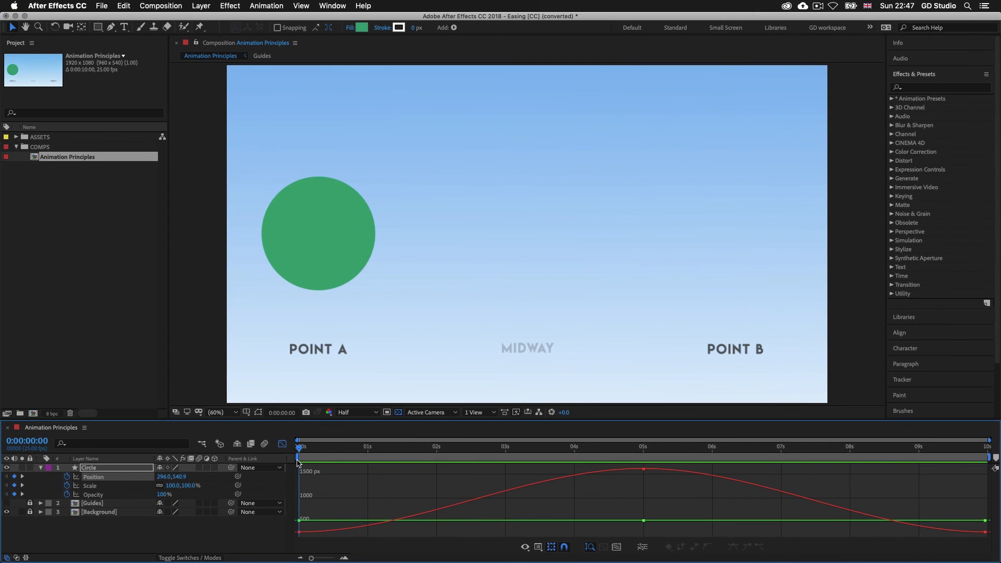
key(space)
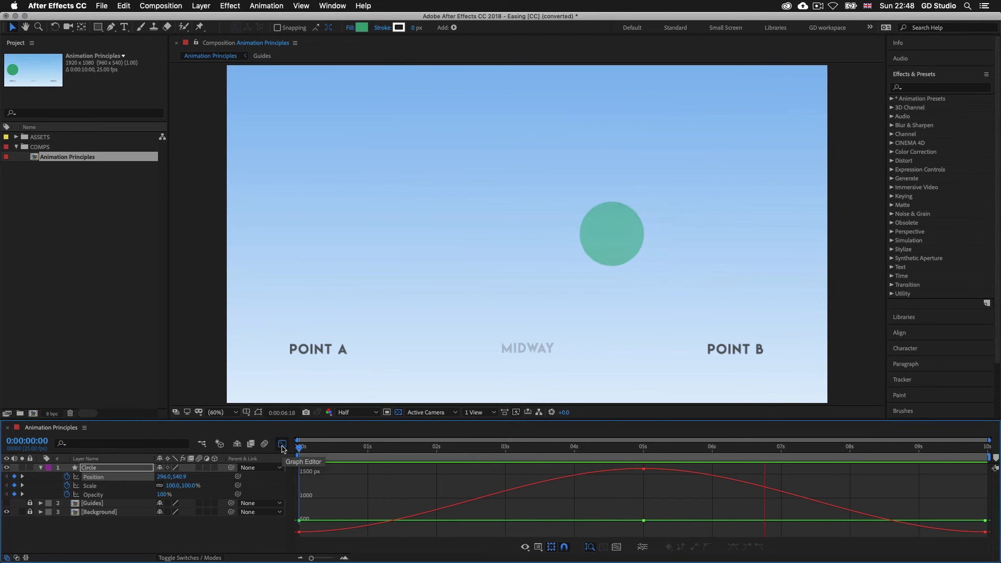
click(282, 444)
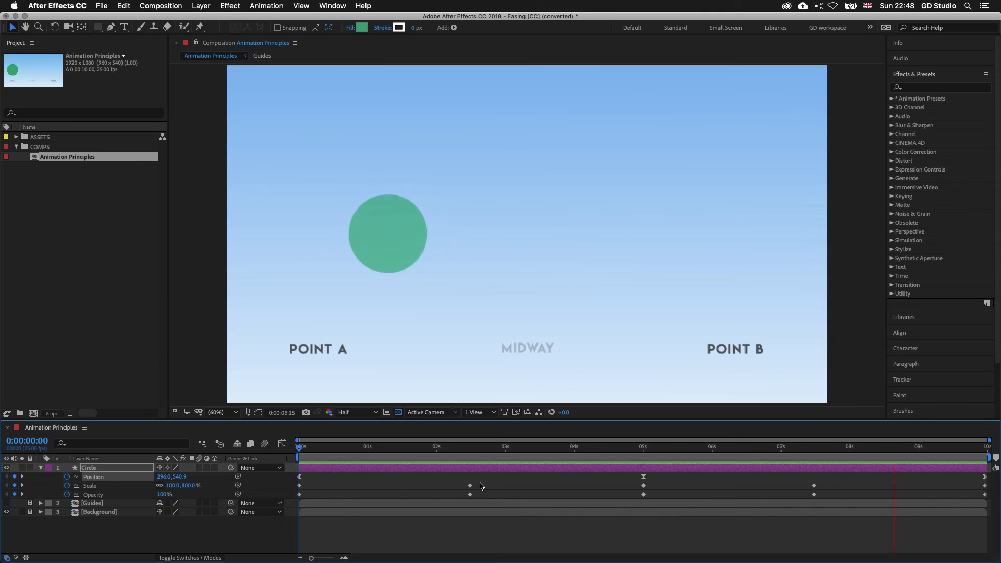
key(space)
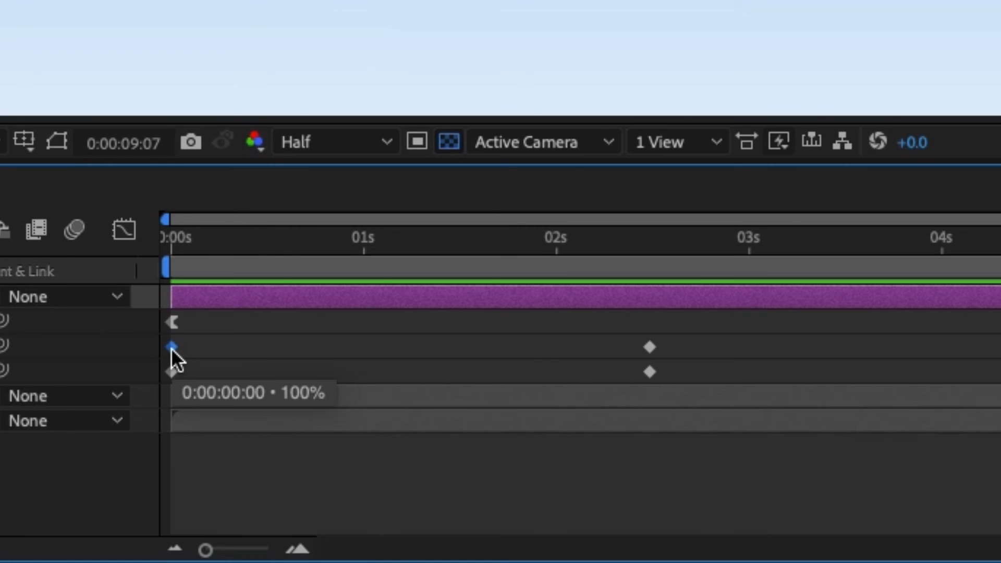
- Apply Easy Ease Out to the Circle layer's first Scale keyframe at 0 seconds
right_click(172, 348)
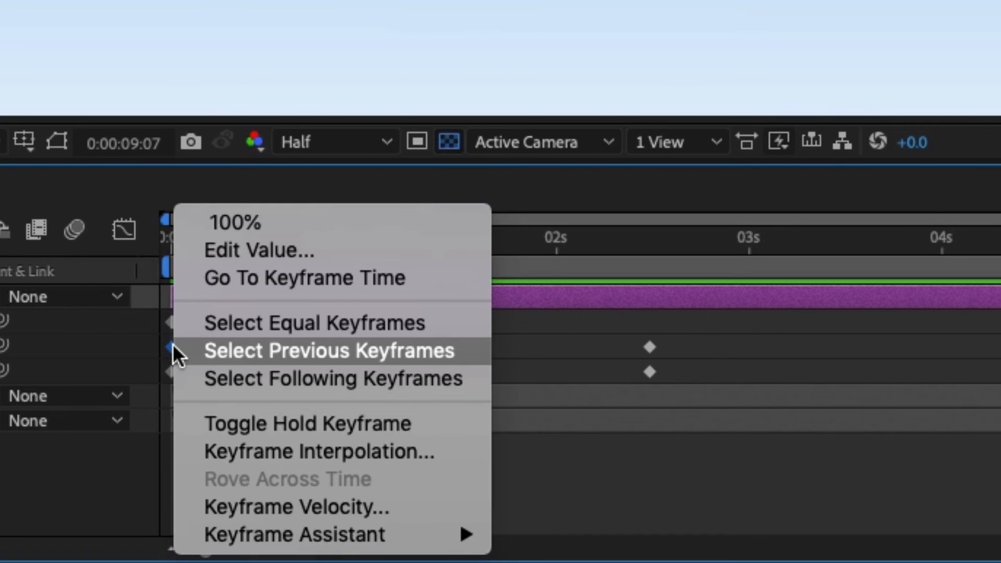
mouse_move(383, 528)
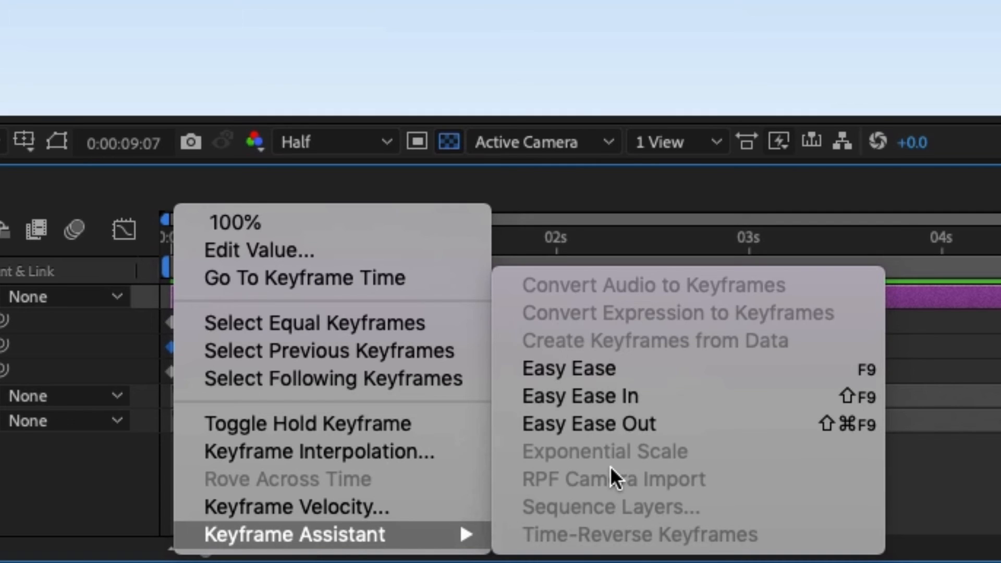
click(614, 423)
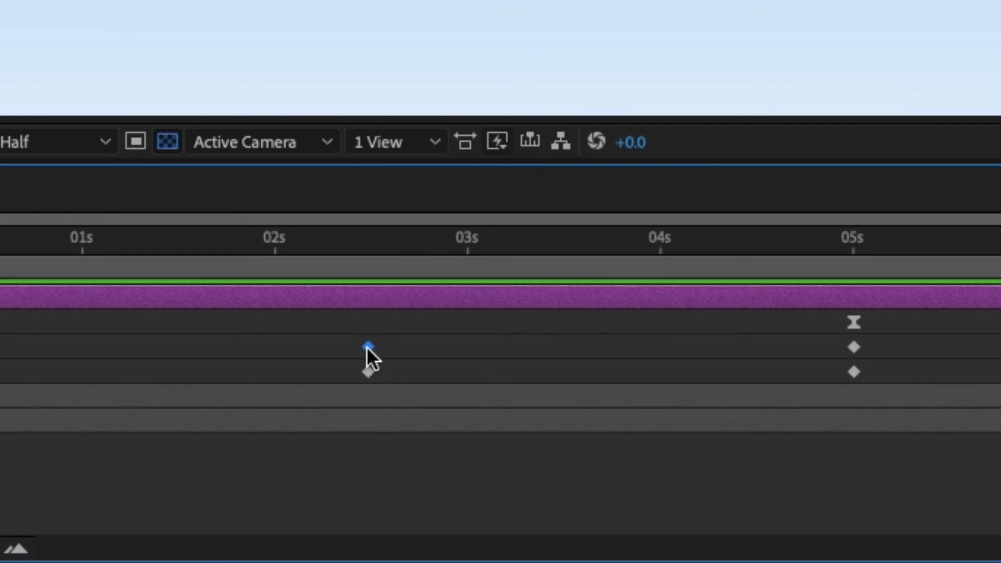
- Apply Easy Ease to the Circle layer's second Scale keyframe, between 2 and 3 seconds
right_click(368, 346)
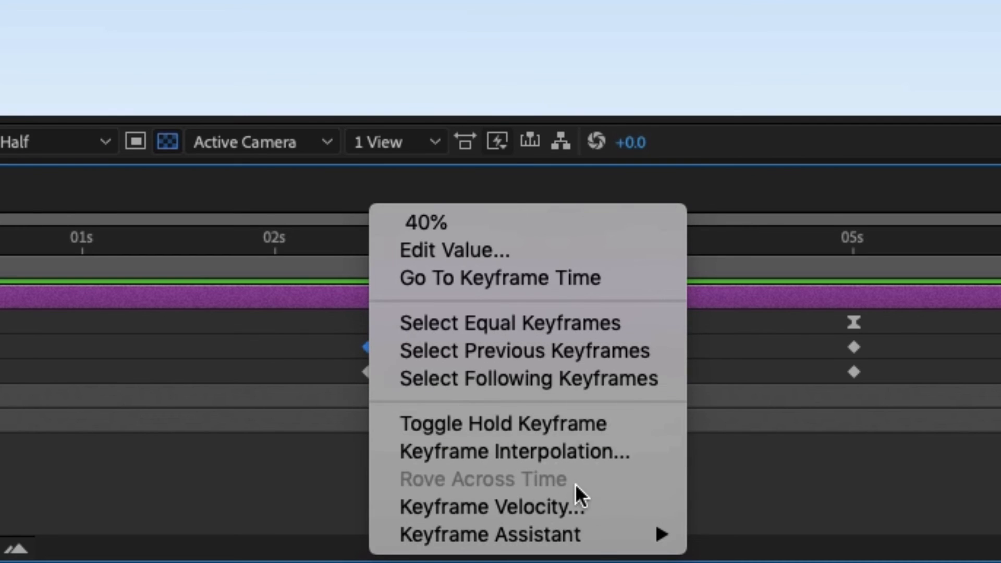
mouse_move(589, 534)
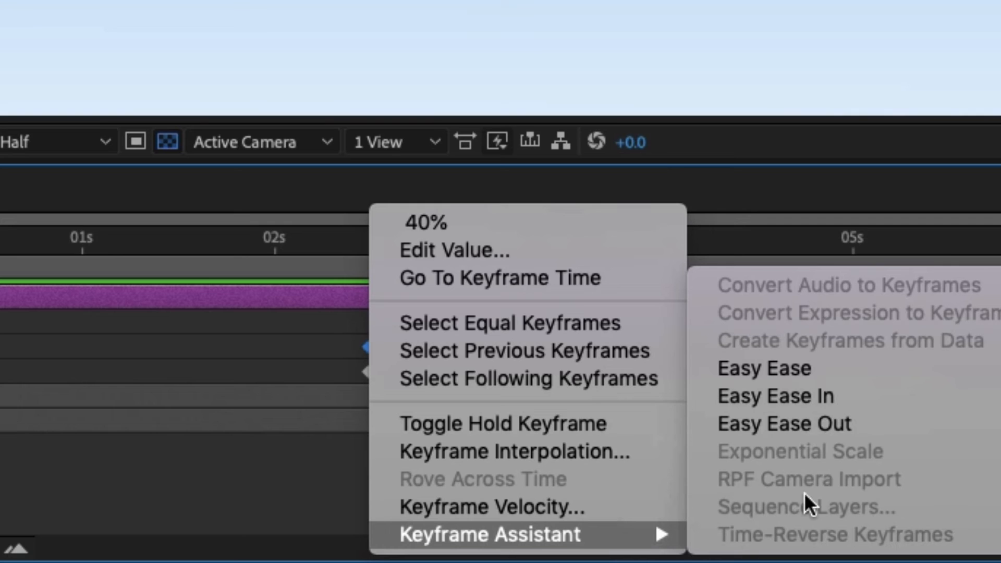
click(782, 371)
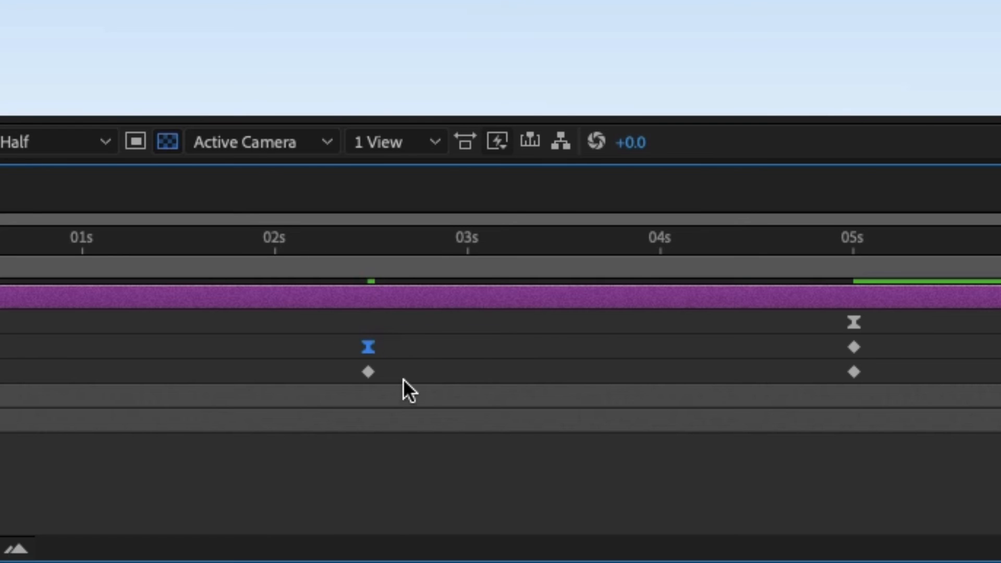
- Apply Easy Ease to the Circle layer's middle Scale keyframe at 5 seconds
click(854, 348)
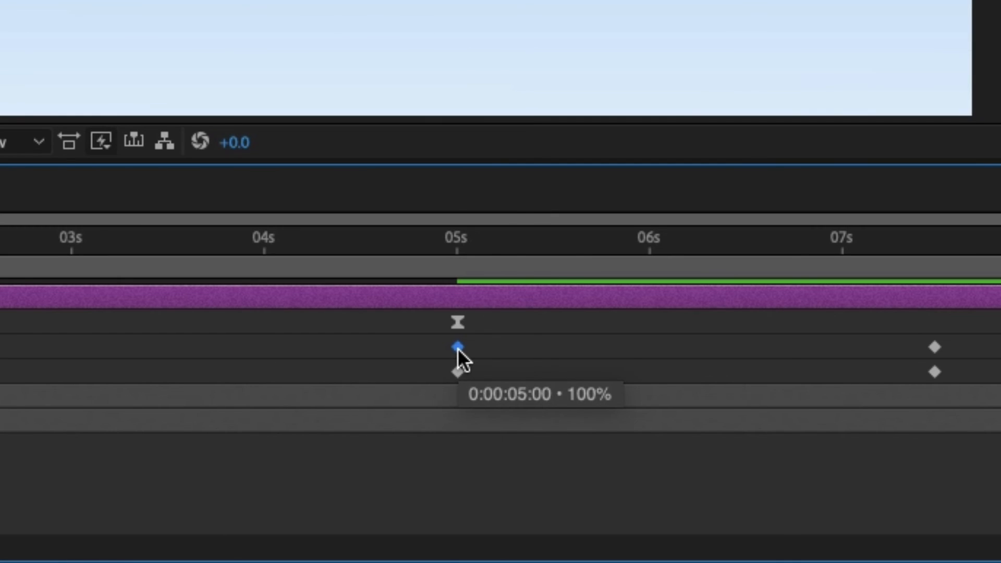
right_click(458, 348)
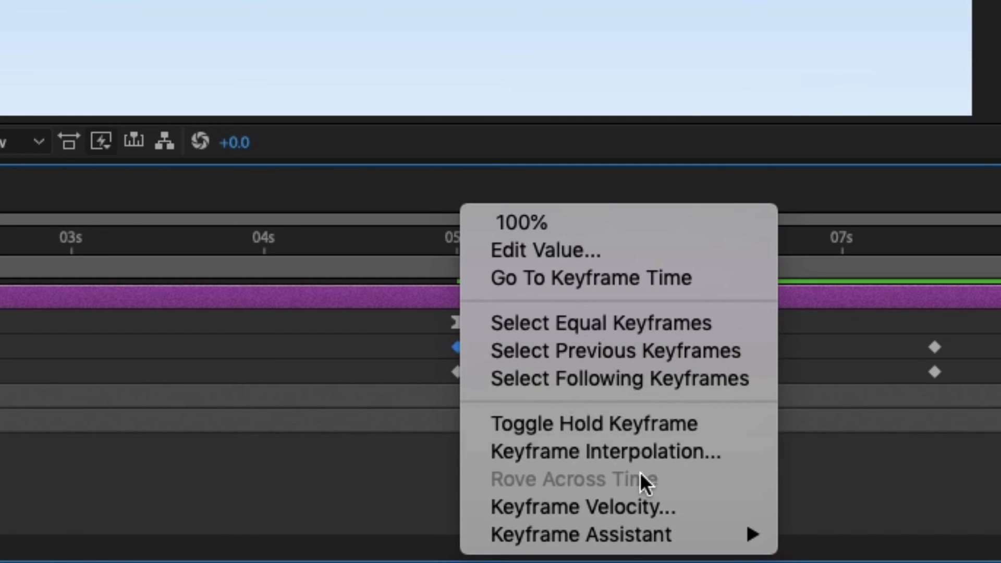
mouse_move(645, 532)
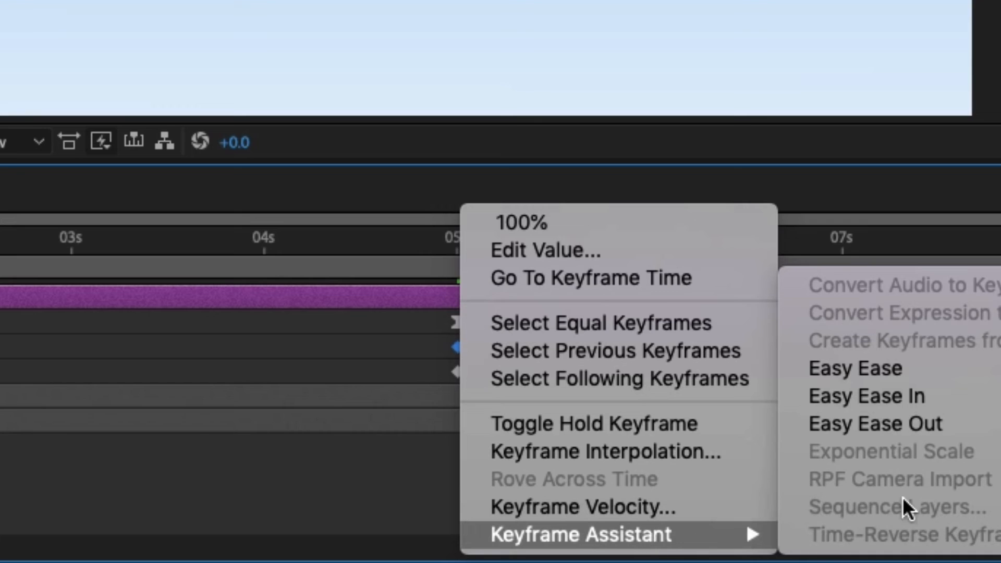
click(880, 371)
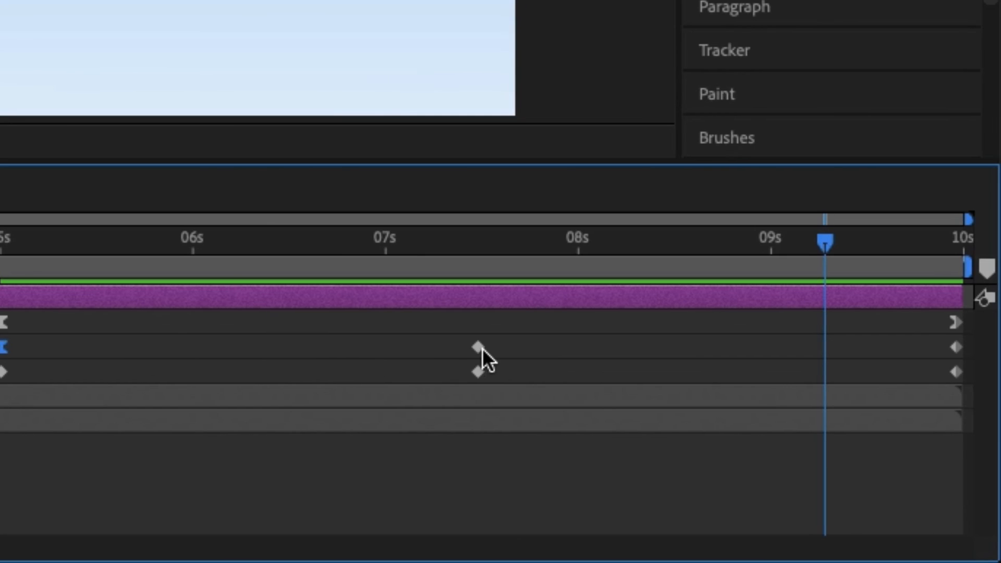
- Apply Easy Ease to the Circle layer's fourth Scale keyframe at 0:00:07:12
mouse_move(479, 349)
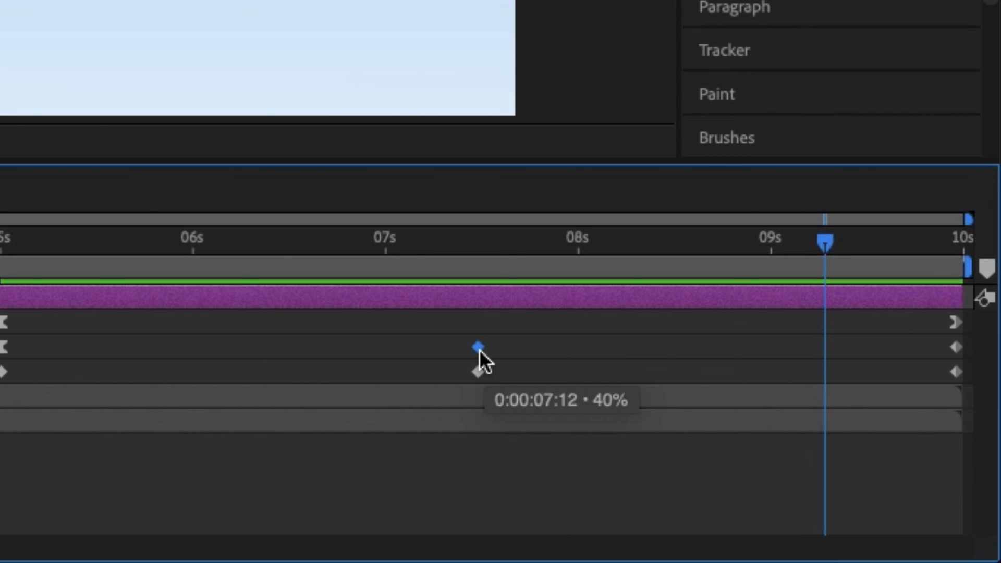
right_click(480, 350)
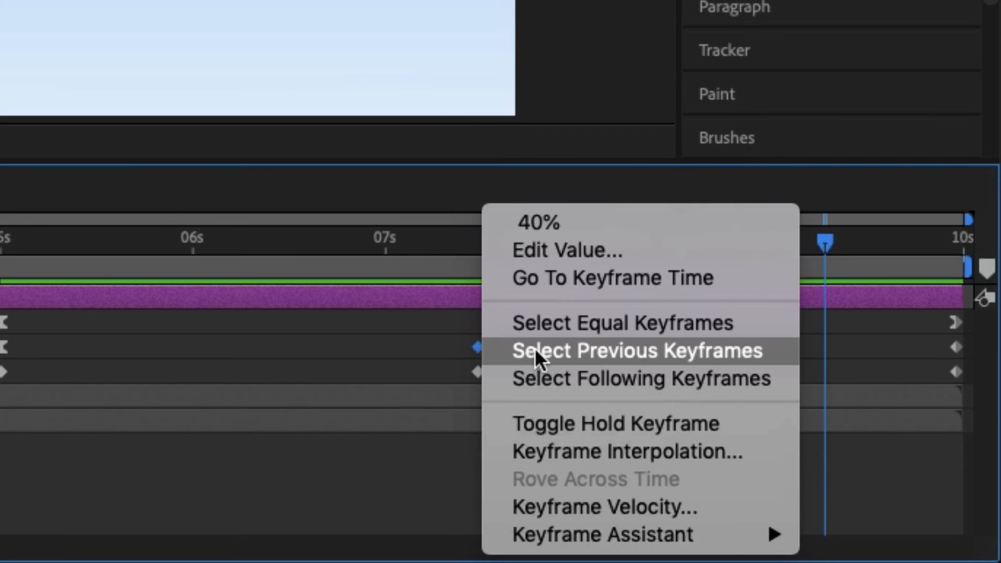
mouse_move(621, 525)
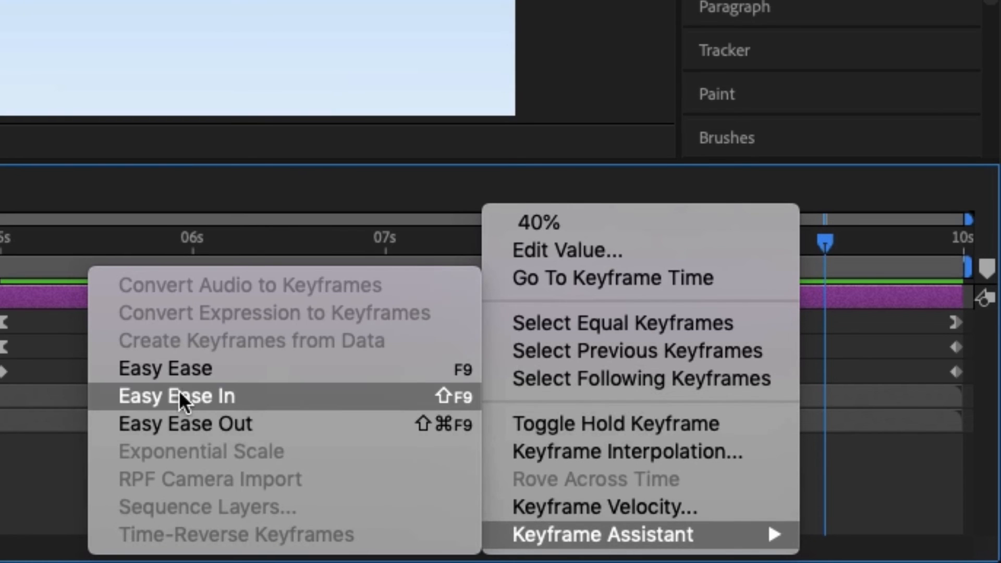
click(181, 368)
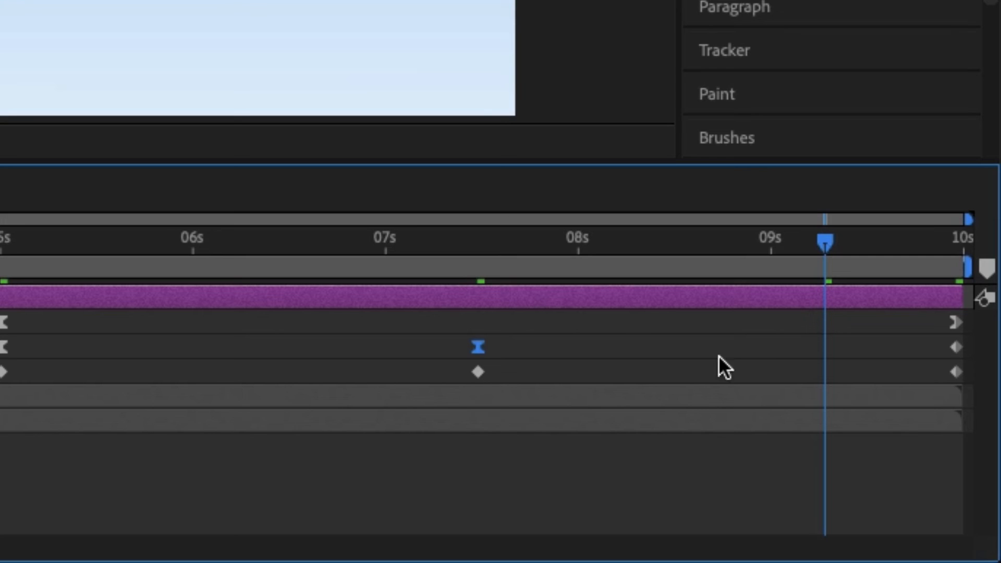
- Apply Easy Ease In to the Circle layer's last Scale keyframe at 0:00:09:24 and preview the animation from the start
click(954, 347)
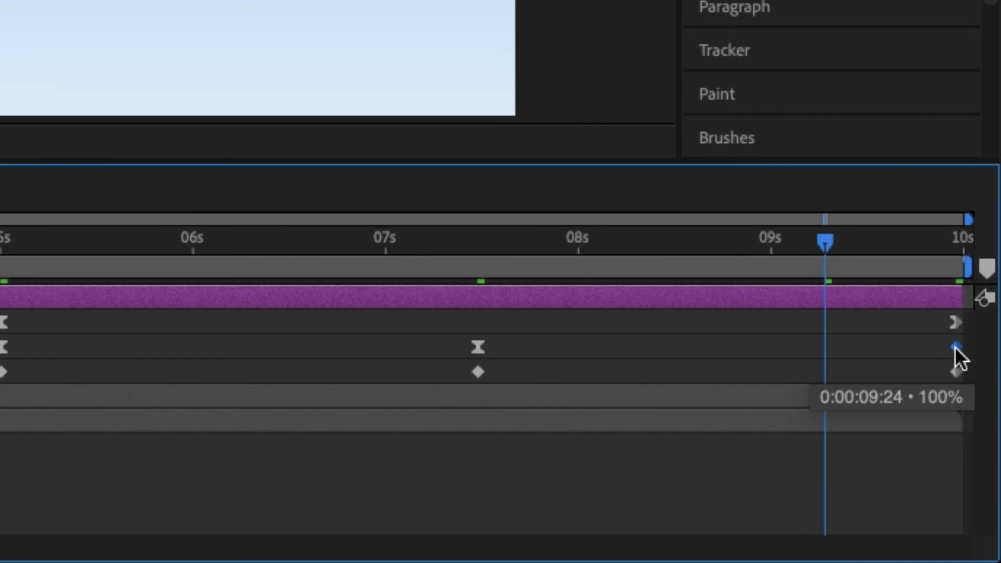
right_click(956, 348)
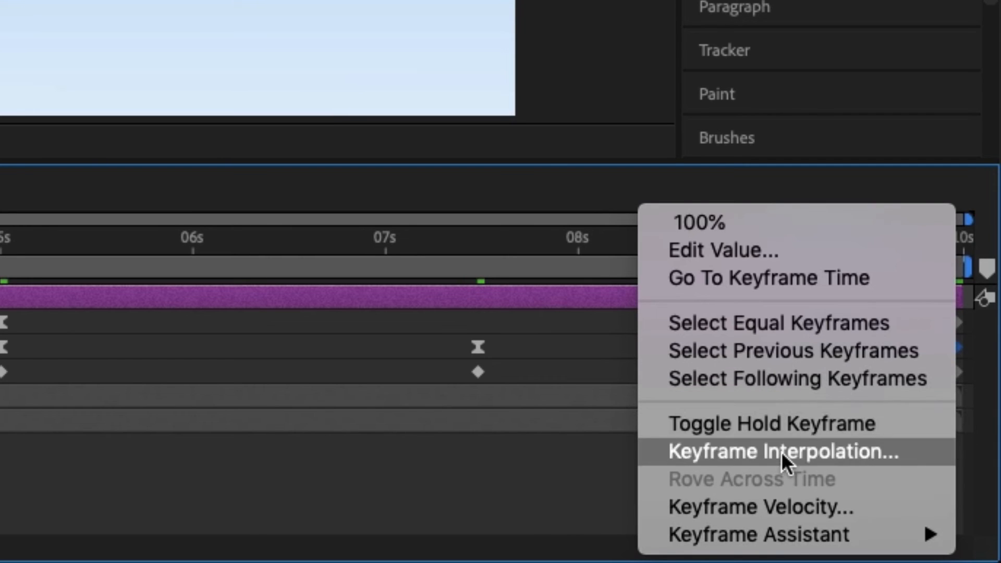
mouse_move(782, 530)
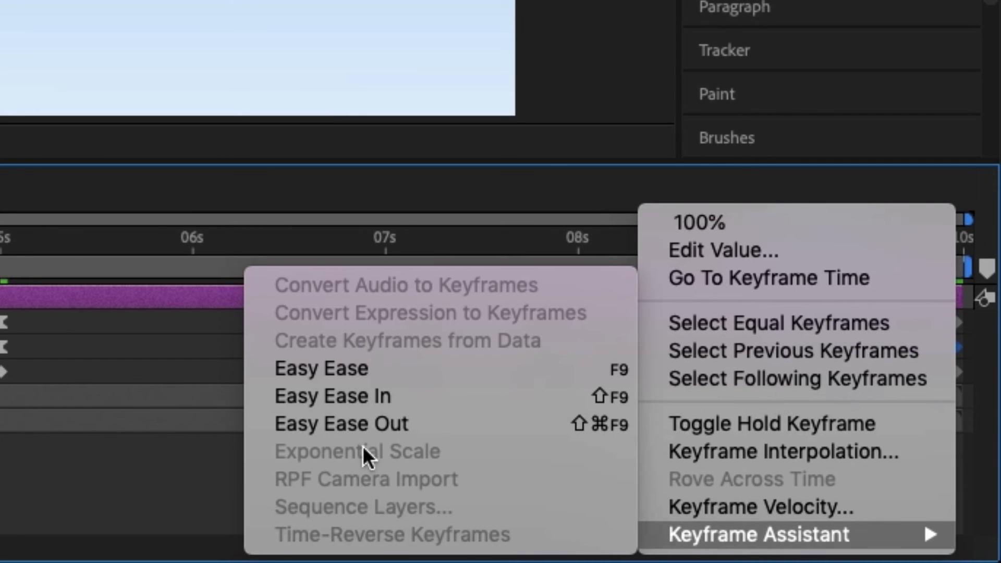
click(364, 397)
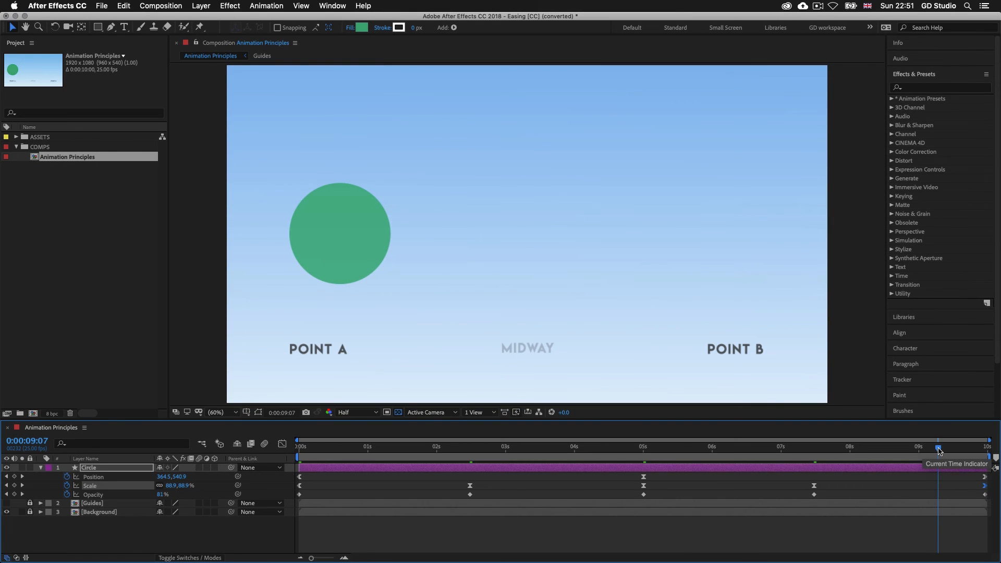
drag(938, 450, 253, 474)
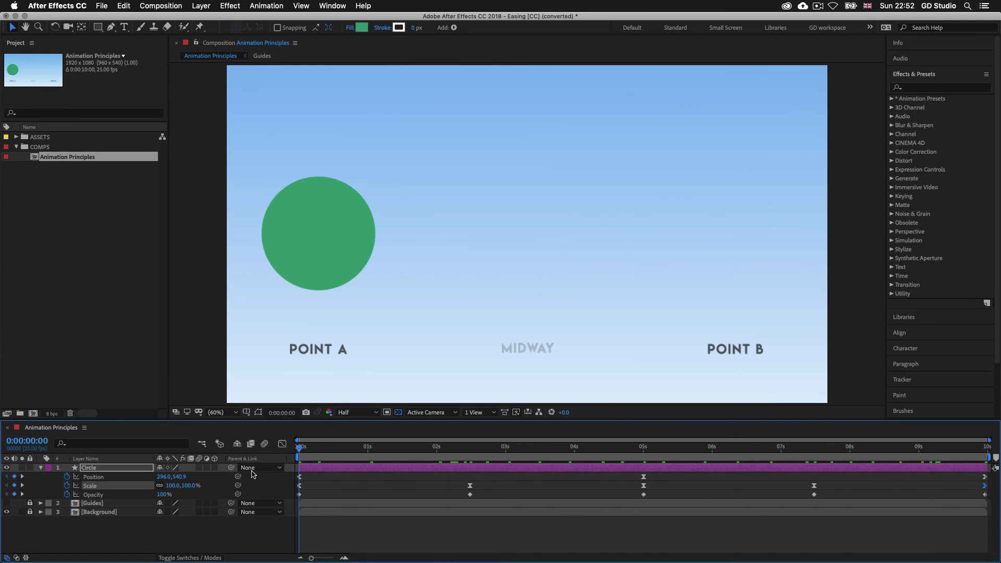
key(space)
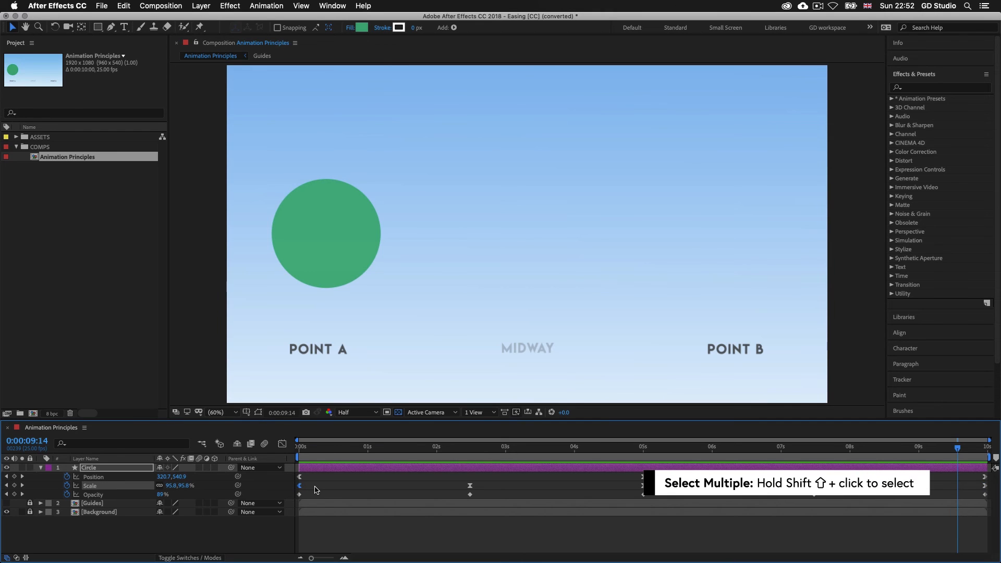
- Show the curve of all the Circle layer's Scale keyframes in the Graph Editor and play the animation from 0 seconds against it
drag(321, 487, 987, 489)
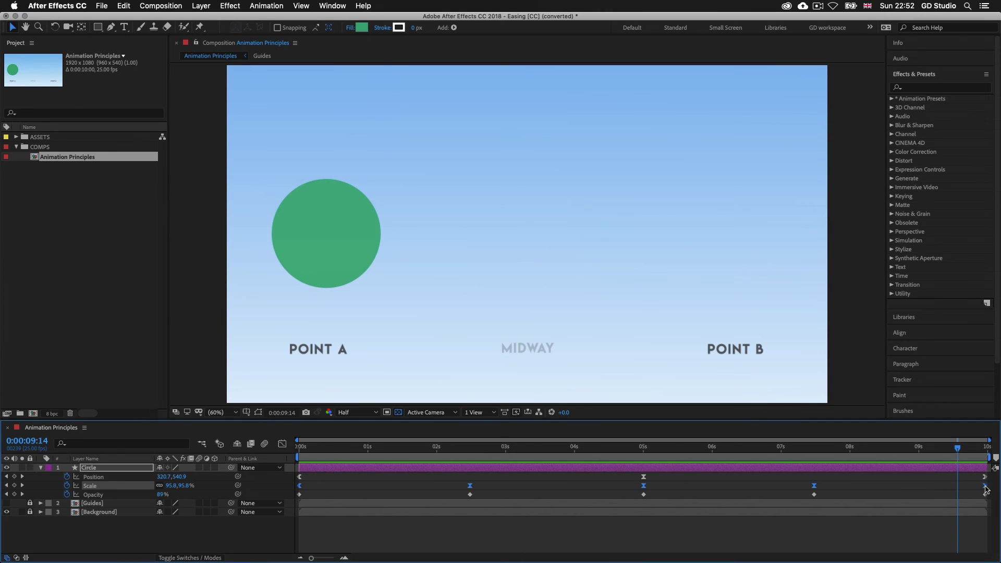
click(282, 445)
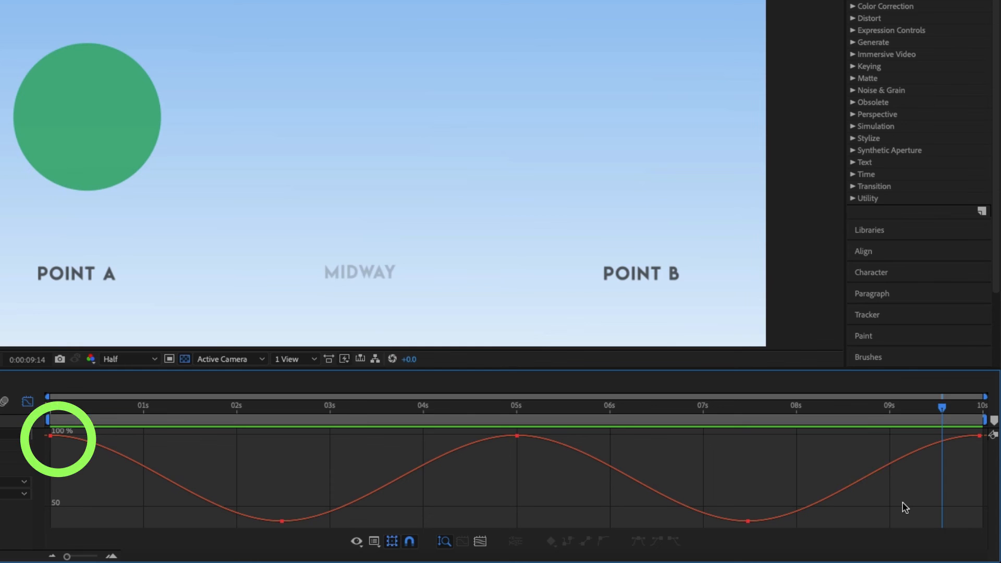
click(54, 413)
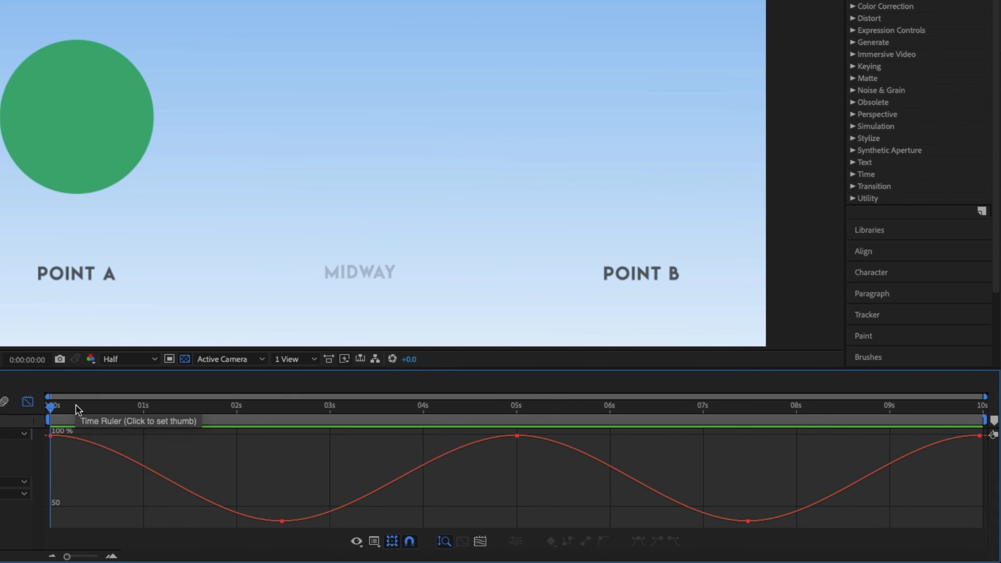
key(space)
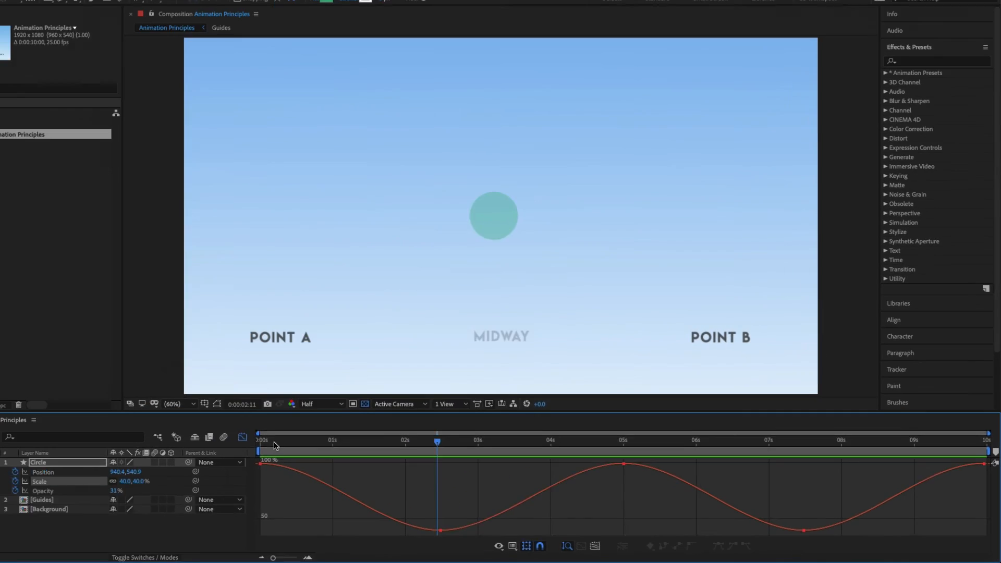
key(space)
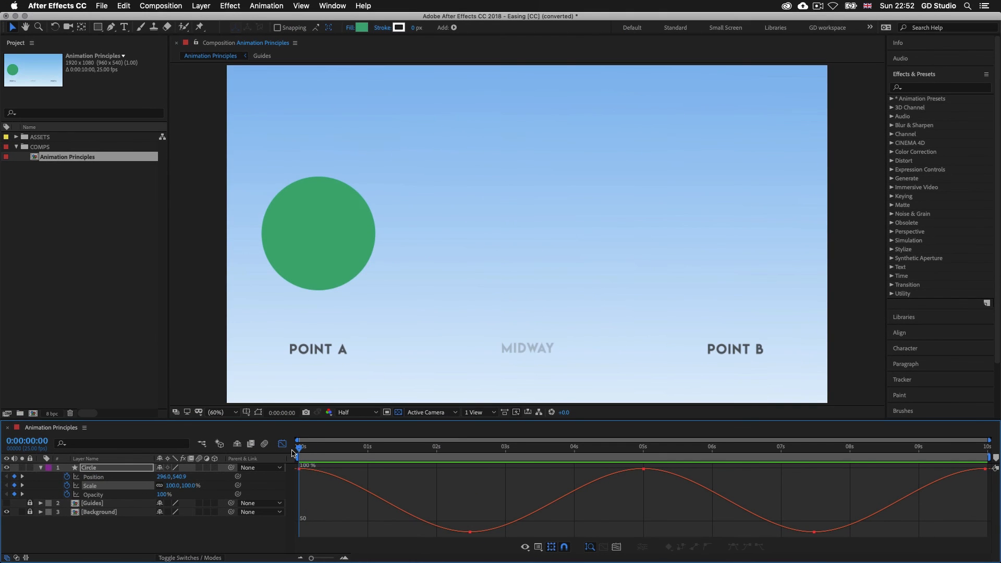
mouse_move(363, 493)
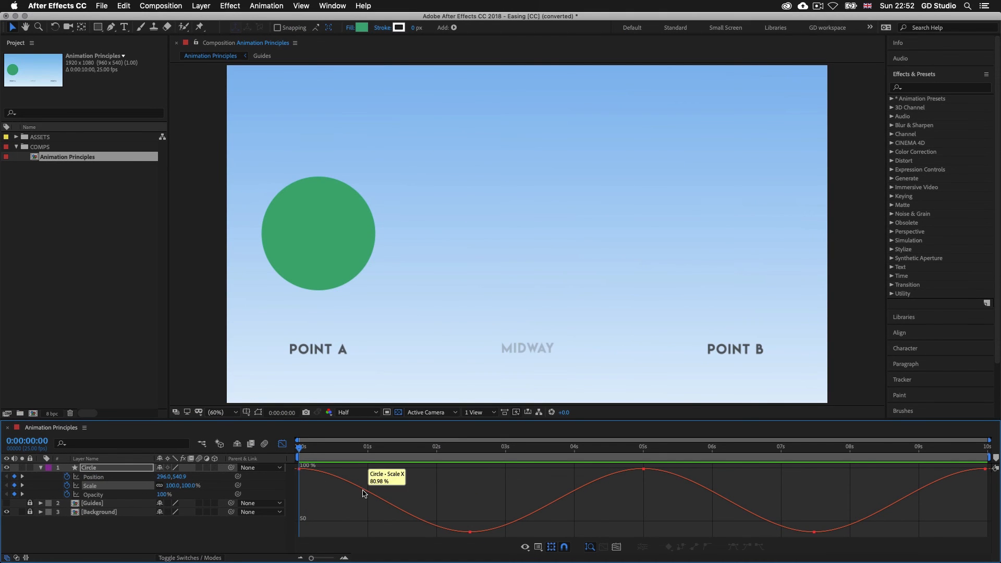
key(space)
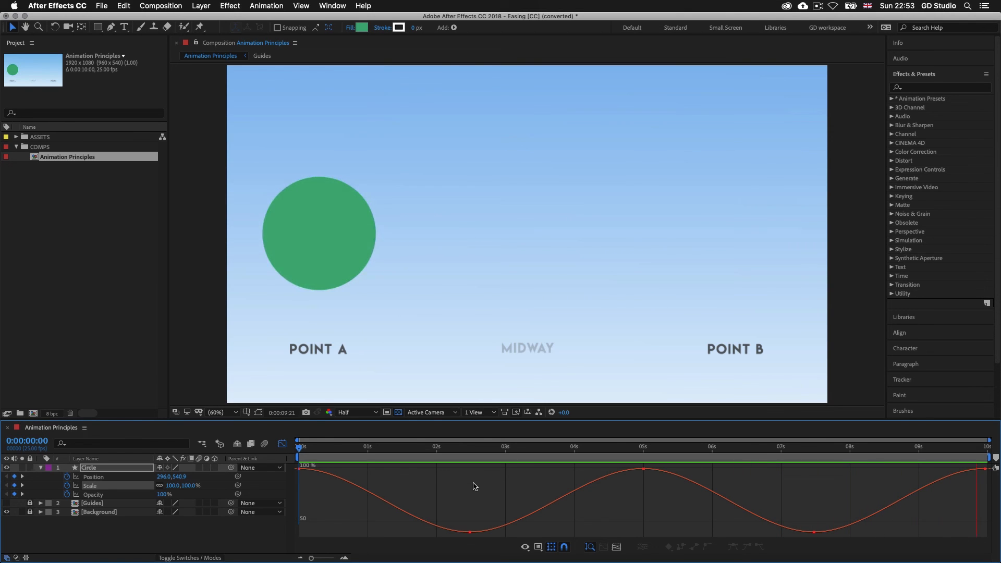
- Return from the Graph Editor to the keyframe view and replay the eased animation from 0 seconds
click(282, 445)
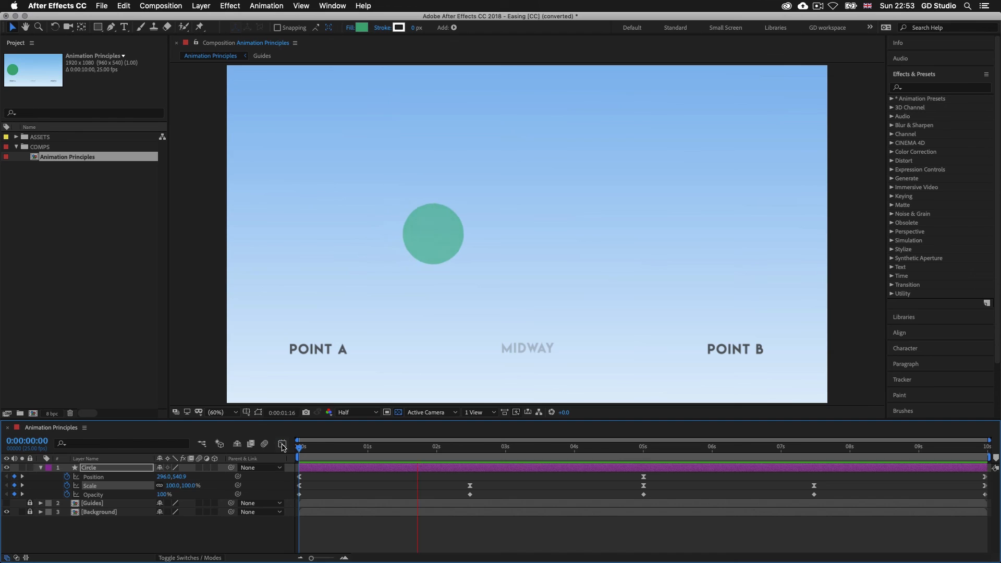
key(space)
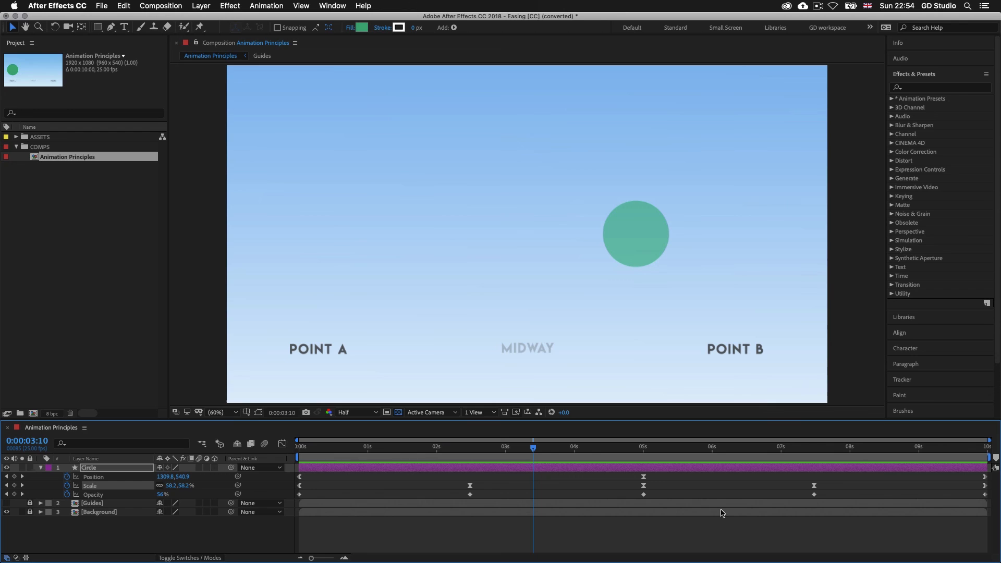
click(301, 447)
key(space)
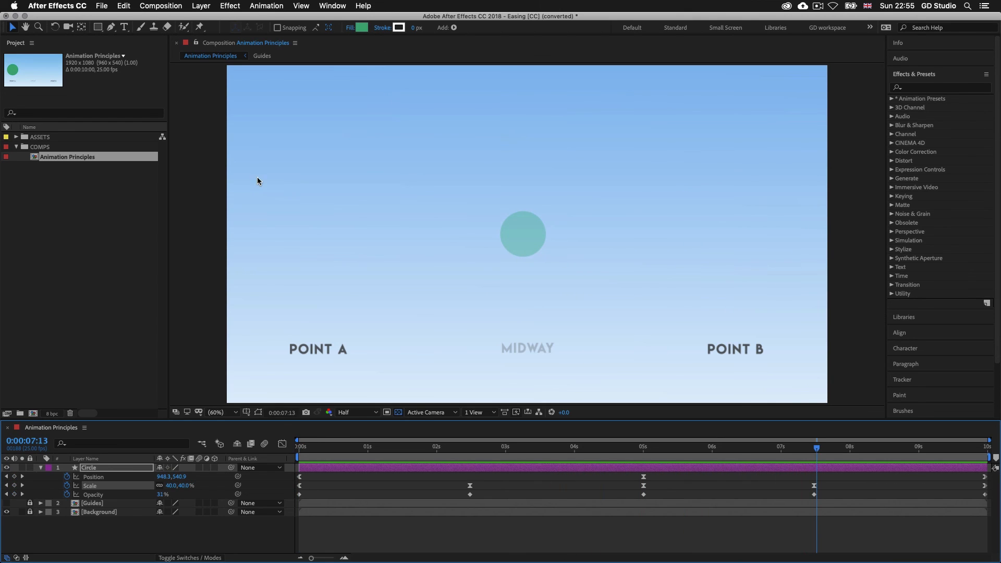
- Start a Save As of the project, choosing the folder 10 - Easing inside S2 - ESSENTIAL PRACTISE as the destination
click(104, 6)
mouse_move(125, 106)
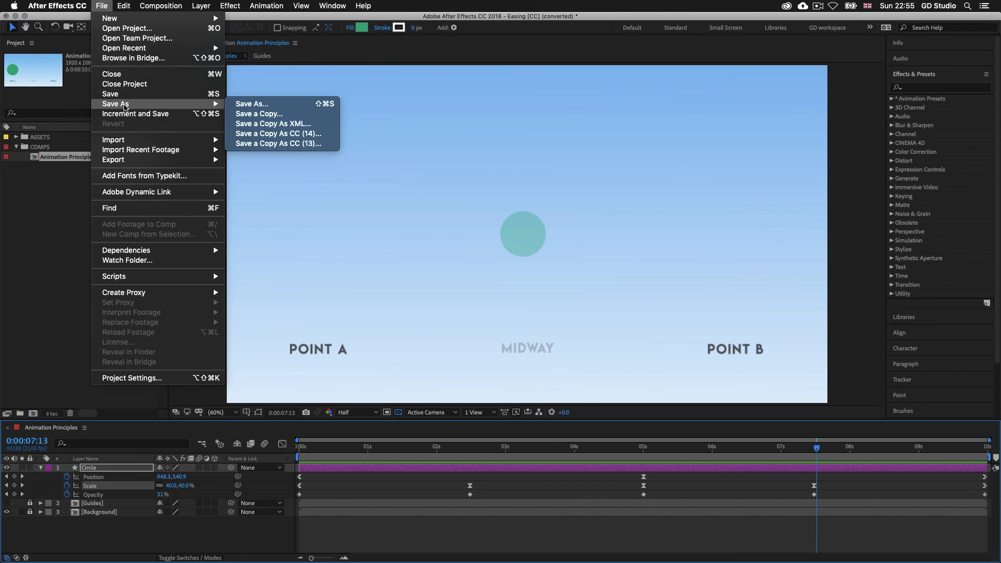
click(242, 104)
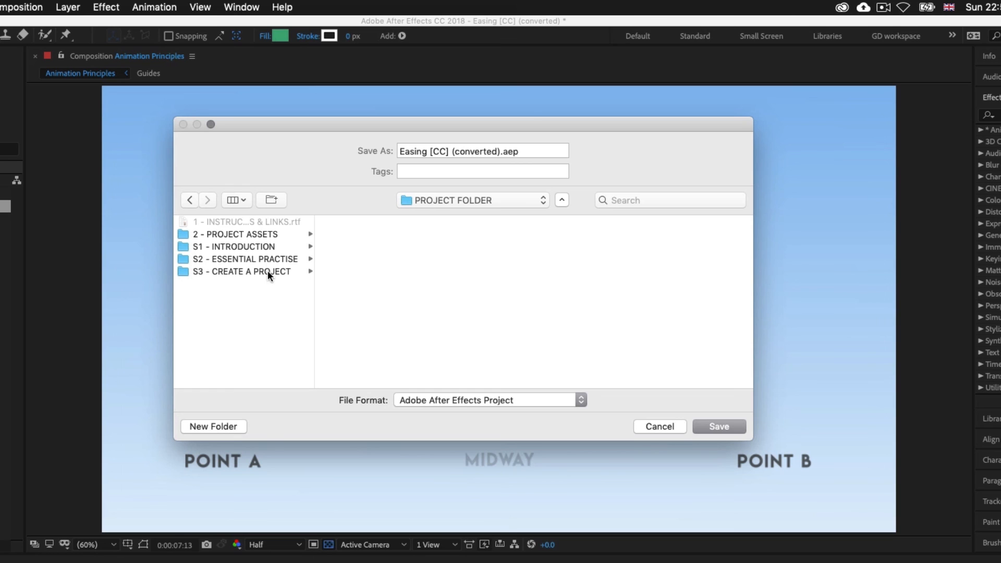
click(265, 259)
click(405, 259)
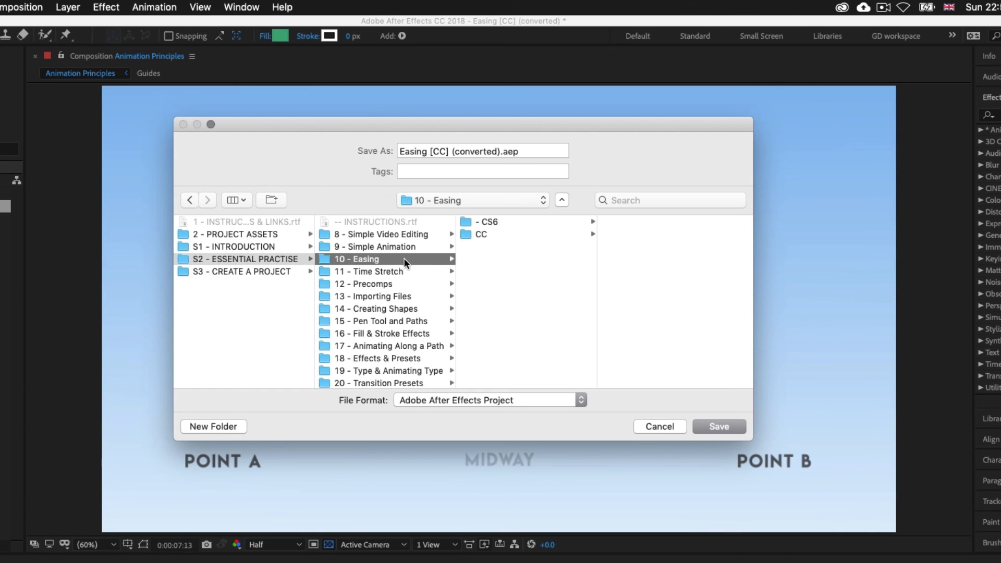
- Clear the suggested file name for the new project copy, keeping the .aep extension
click(499, 151)
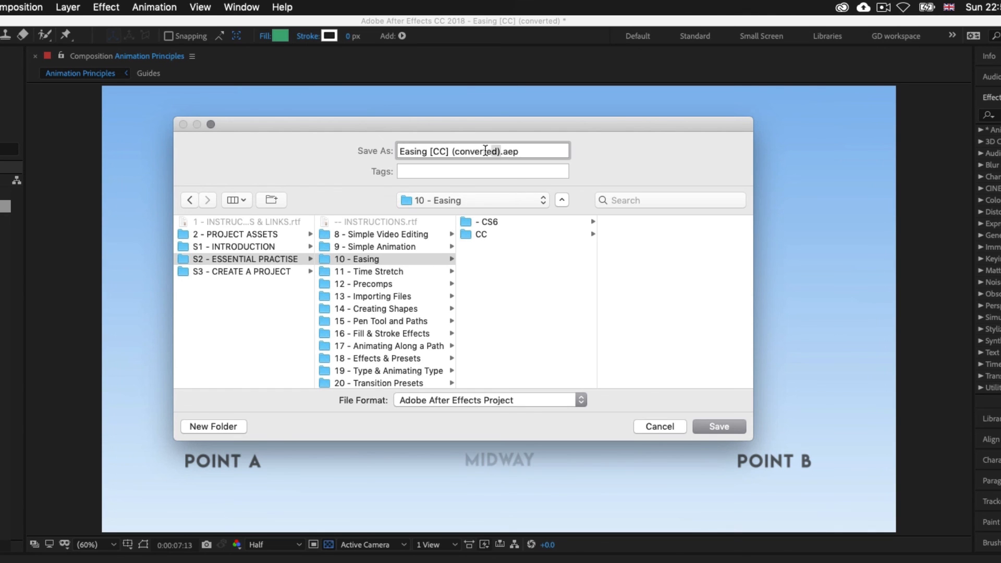
drag(486, 151, 390, 151)
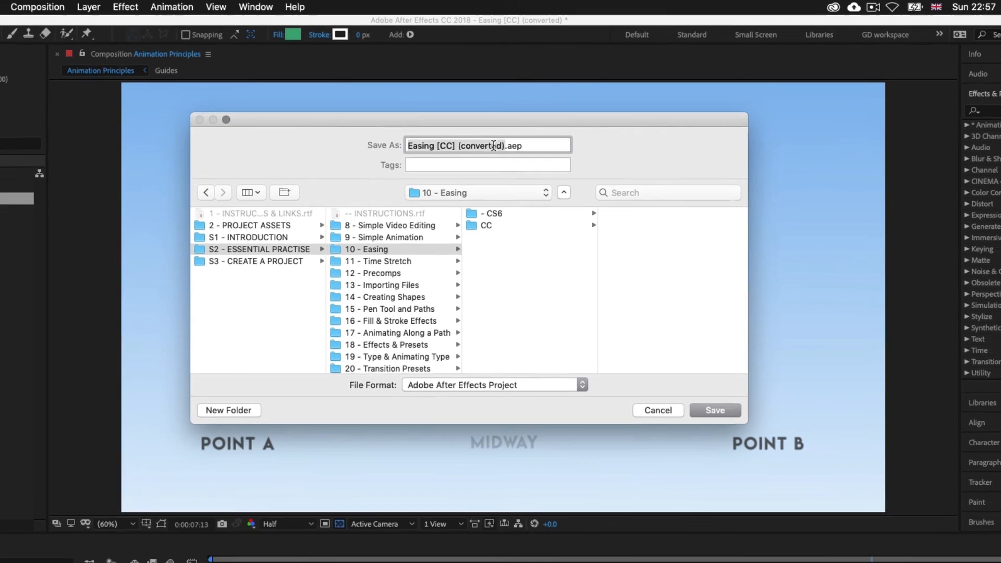
key(BackSpace)
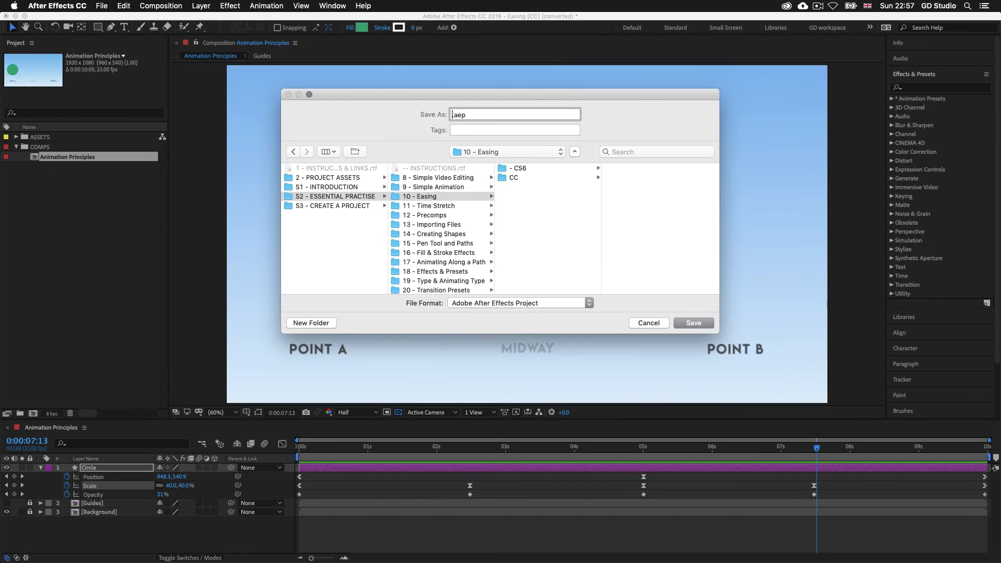